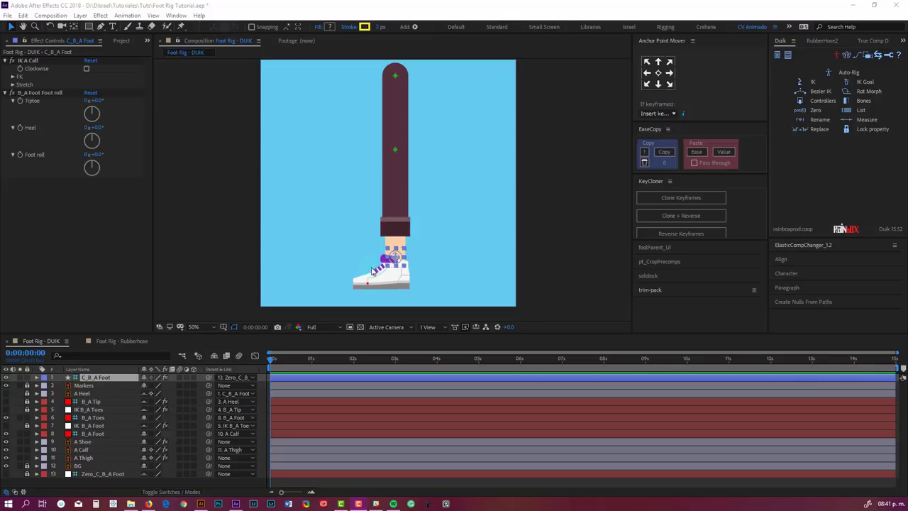
pyautogui.click(99, 377)
pyautogui.click(103, 378)
pyautogui.moveTo(395, 257); pyautogui.dragTo(363, 207)
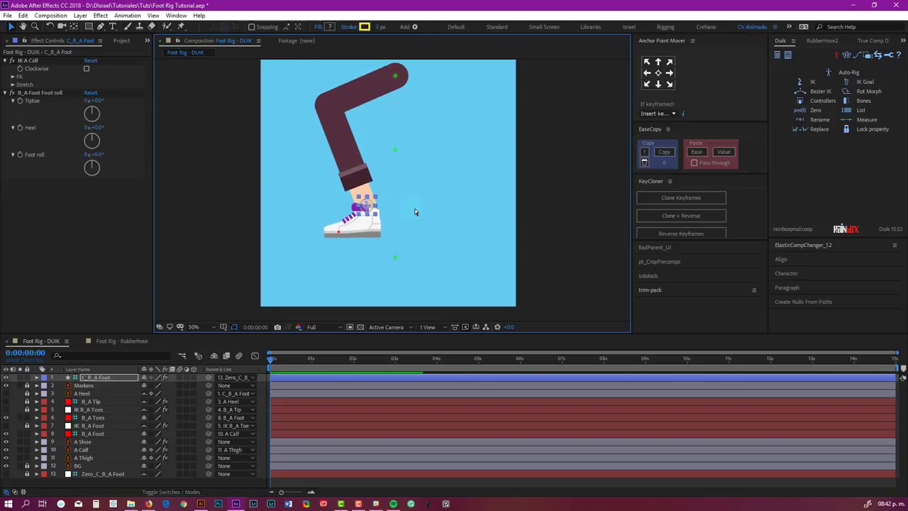
pyautogui.hotkey('ctrl', 'z')
pyautogui.press('w')
pyautogui.moveTo(399, 261); pyautogui.dragTo(386, 234)
pyautogui.hotkey('ctrl', 'z')
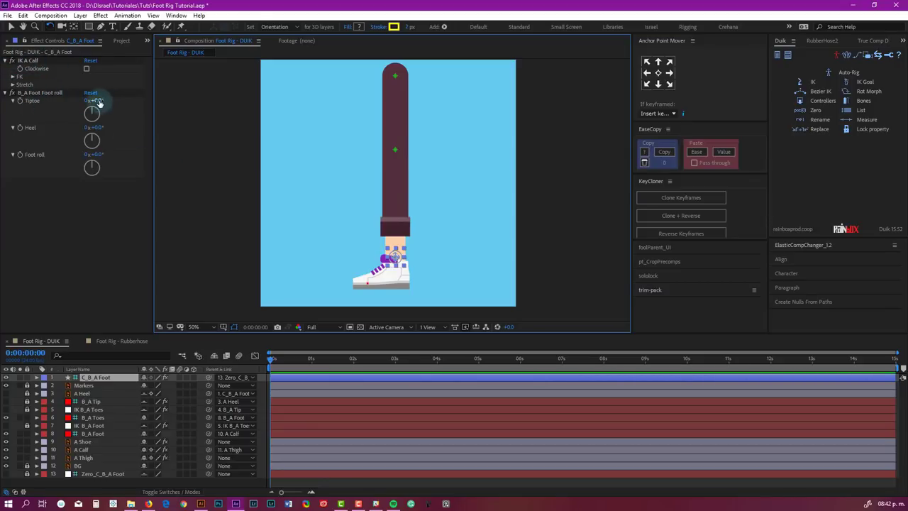
pyautogui.moveTo(93, 100); pyautogui.dragTo(88, 152)
pyautogui.hotkey('ctrl', 'z')
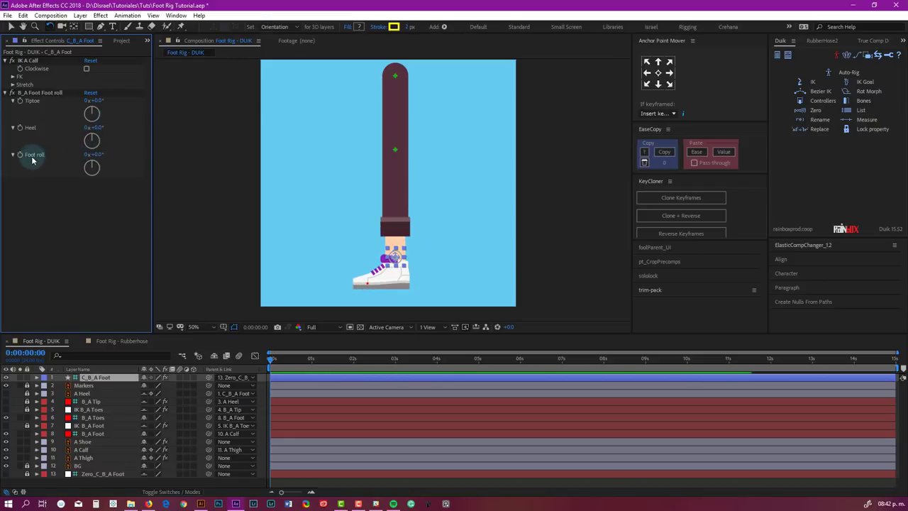
pyautogui.click(96, 153)
pyautogui.moveTo(95, 154); pyautogui.dragTo(79, 157)
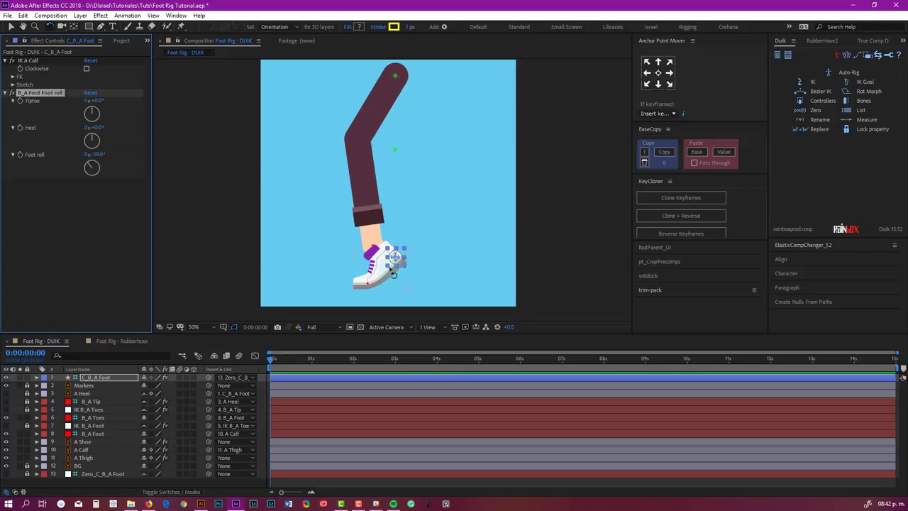
pyautogui.hotkey('ctrl', 'z')
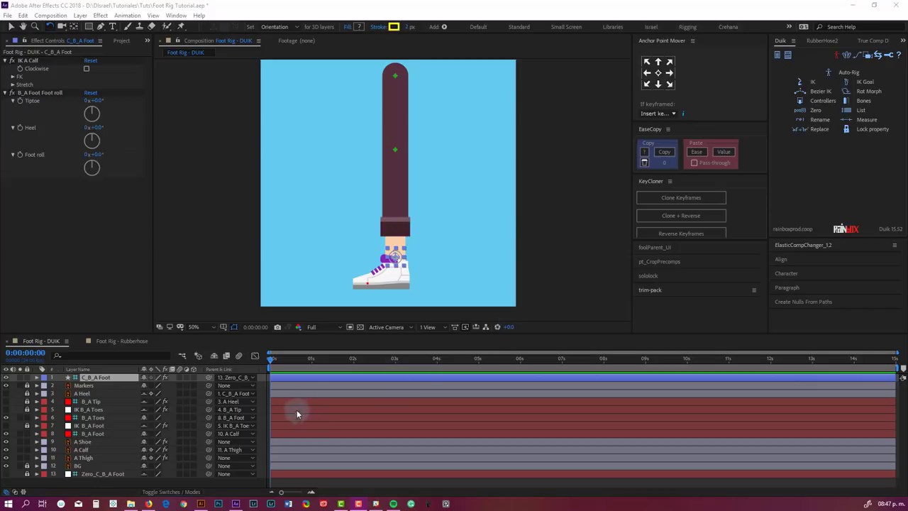
# - Test-bend the Foot Rig - Rubberhose leg, undo it, then return to Foot Rig - DUIK and Illustrator
pyautogui.click(129, 342)
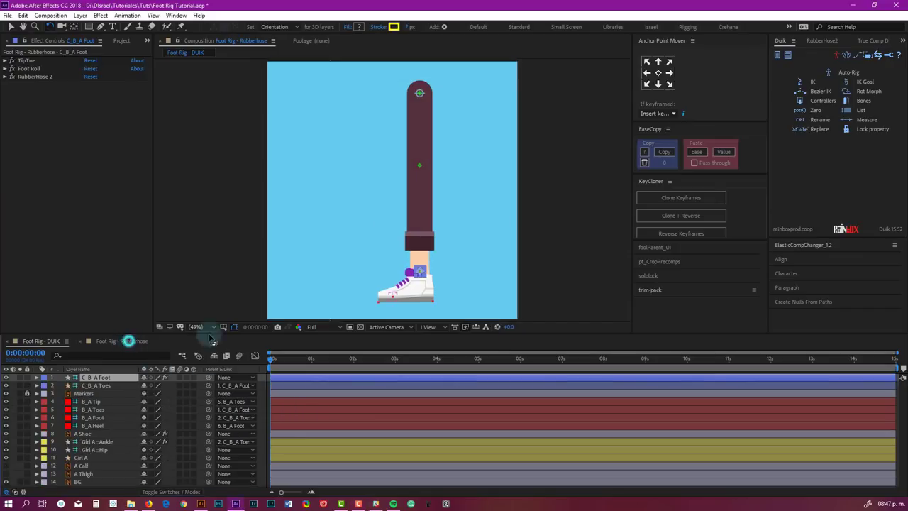
pyautogui.press('v')
pyautogui.moveTo(419, 273)
pyautogui.mouseDown()
pyautogui.moveTo(399, 296)
pyautogui.moveTo(380, 212)
pyautogui.moveTo(402, 186)
pyautogui.moveTo(450, 248)
pyautogui.moveTo(419, 259)
pyautogui.mouseUp()
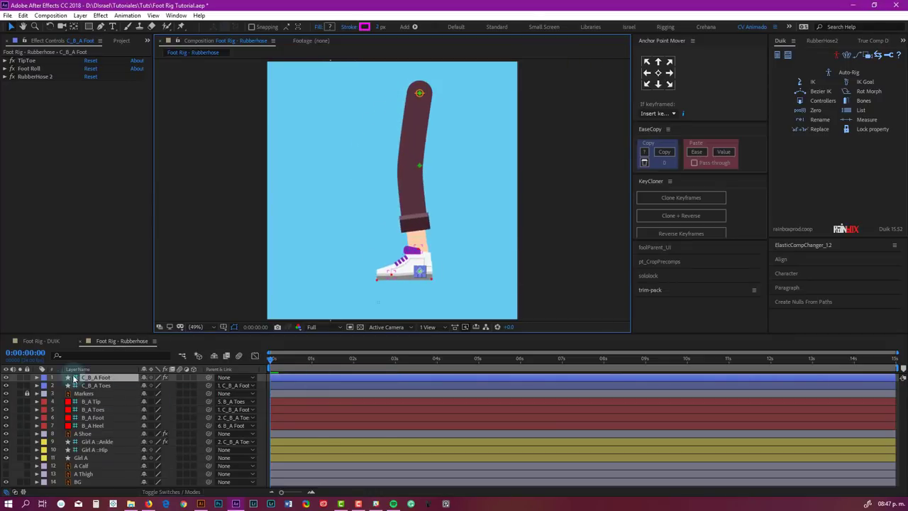
pyautogui.hotkey('ctrl', 'z')
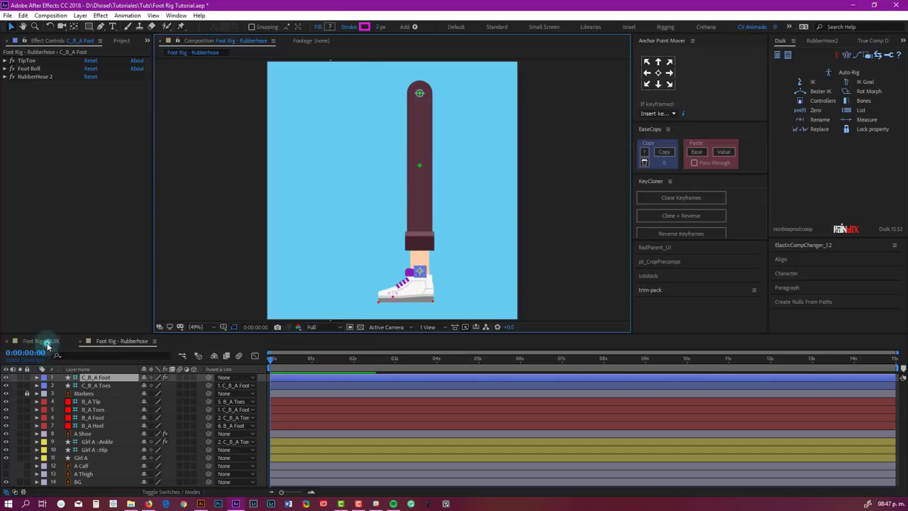
pyautogui.click(41, 340)
pyautogui.click(201, 505)
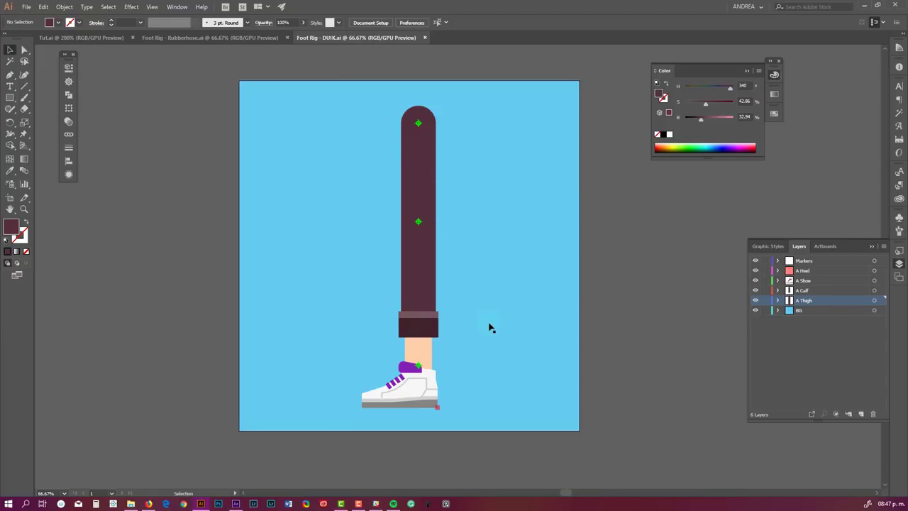
# - Pull the thigh and shoe groups apart from the leg to show its construction
pyautogui.click(426, 177)
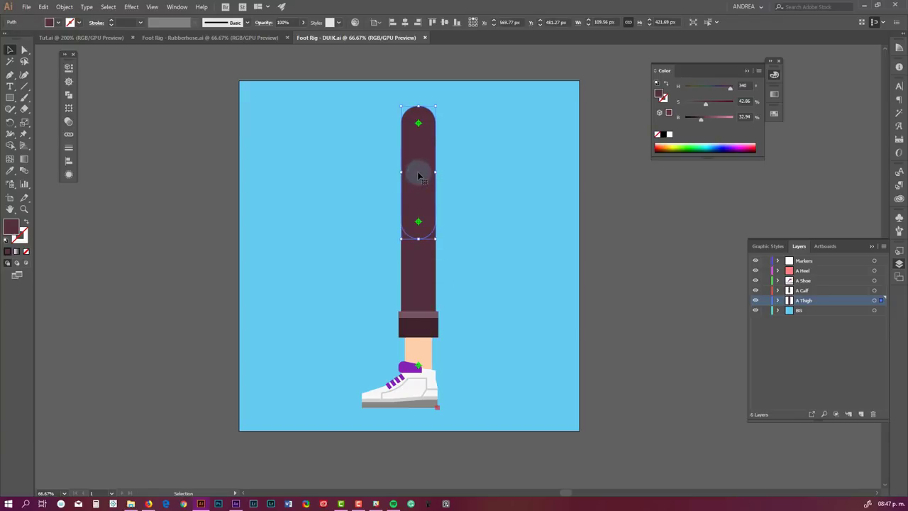
pyautogui.moveTo(418, 176); pyautogui.dragTo(479, 174)
pyautogui.moveTo(424, 257); pyautogui.dragTo(363, 256)
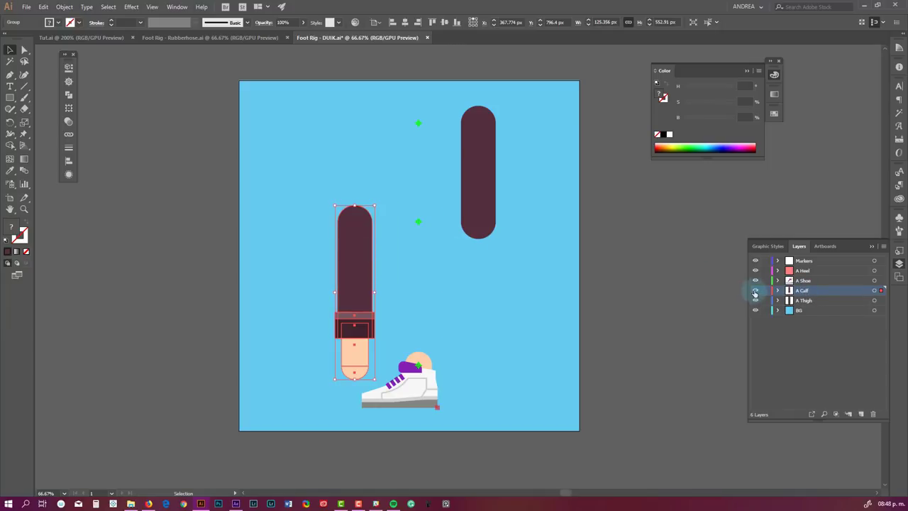
pyautogui.hotkey('ctrl', 'z')
pyautogui.hotkey('ctrl', 'z')
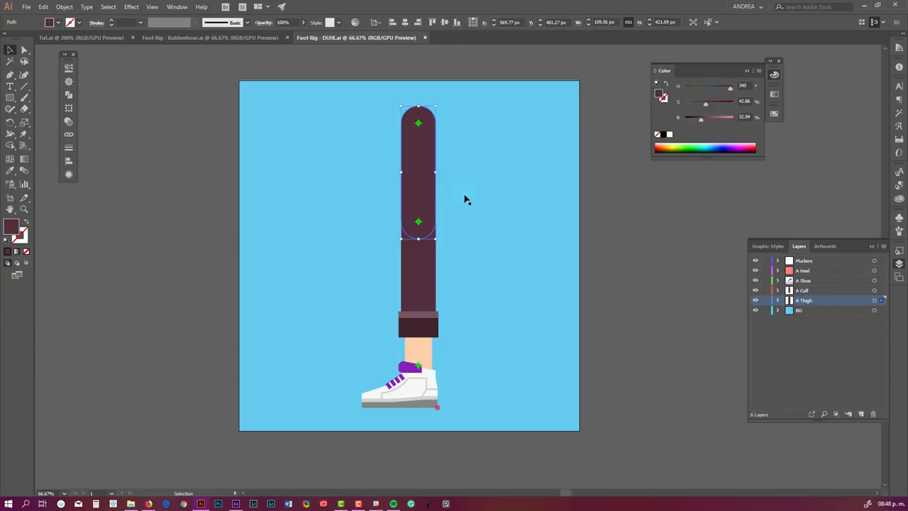
pyautogui.click(423, 280)
pyautogui.click(417, 391)
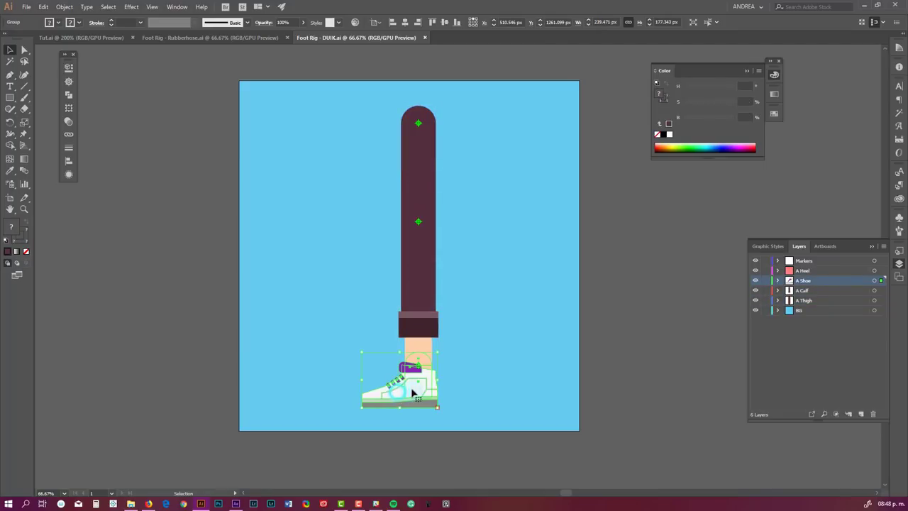
pyautogui.moveTo(418, 391); pyautogui.dragTo(362, 378)
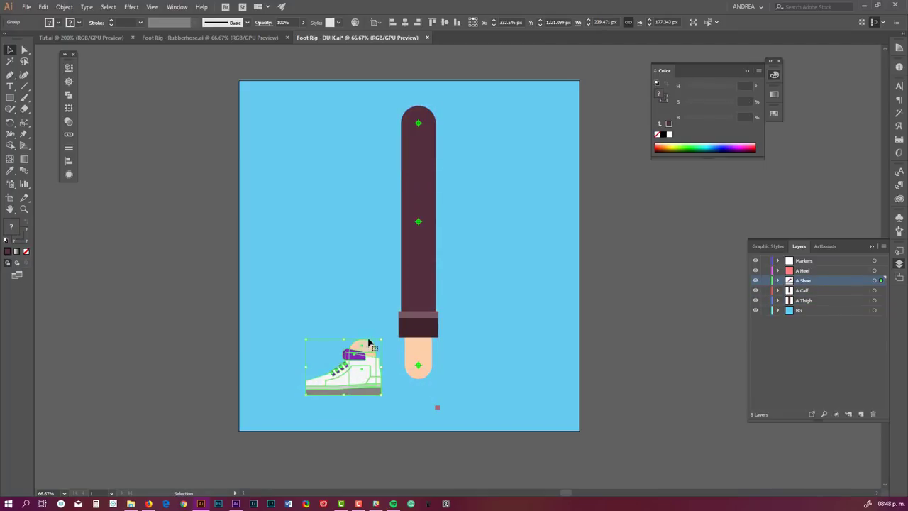
pyautogui.scroll(2, 348, 391)
pyautogui.scroll(1, 379, 340)
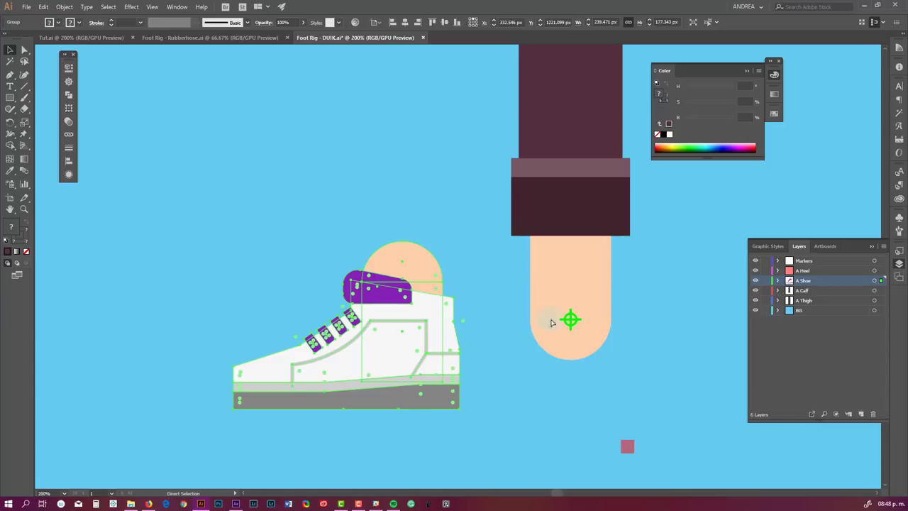
# - Place the shoe back so its ankle circle sits on the green ankle marker
pyautogui.moveTo(402, 283); pyautogui.dragTo(571, 320)
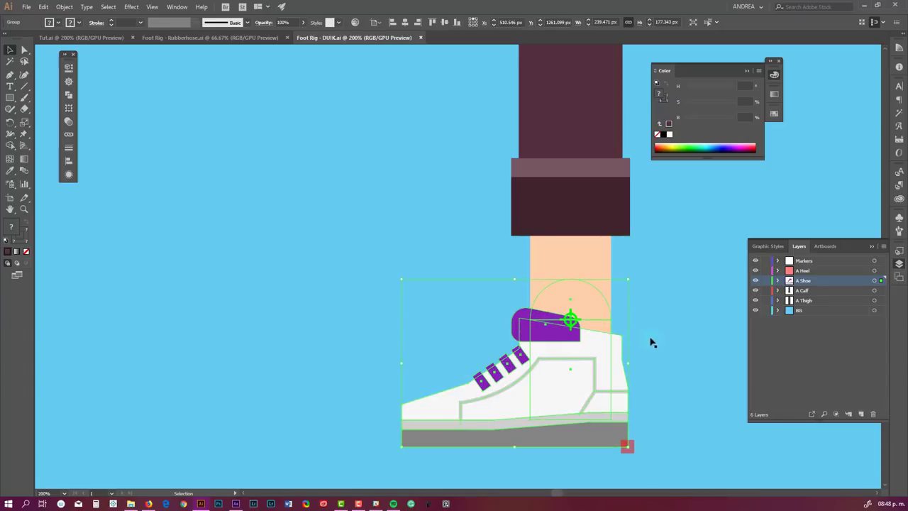
pyautogui.click(754, 260)
pyautogui.click(755, 260)
pyautogui.click(570, 319)
pyautogui.scroll(-1, 570, 319)
pyautogui.scroll(-1, 589, 216)
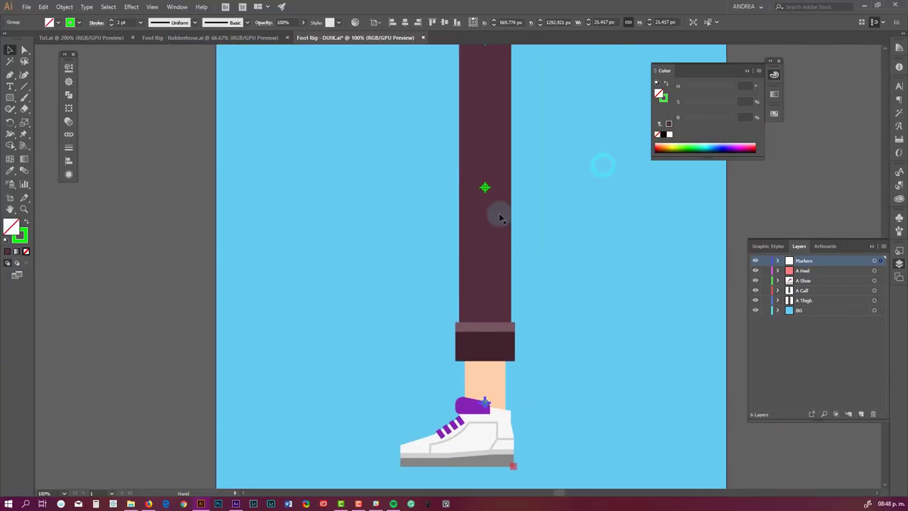
pyautogui.scroll(3, 505, 146)
pyautogui.hscroll(1, 504, 146)
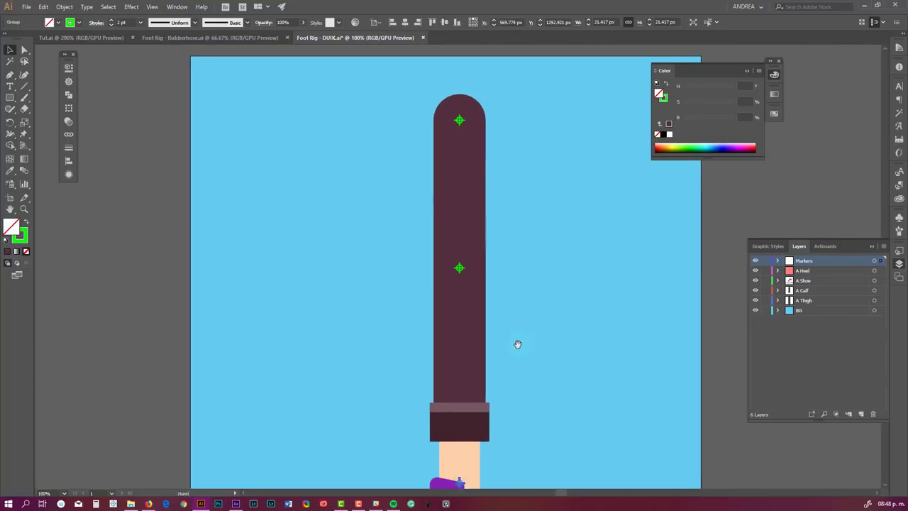
pyautogui.moveTo(515, 345); pyautogui.dragTo(504, 264)
pyautogui.click(439, 357)
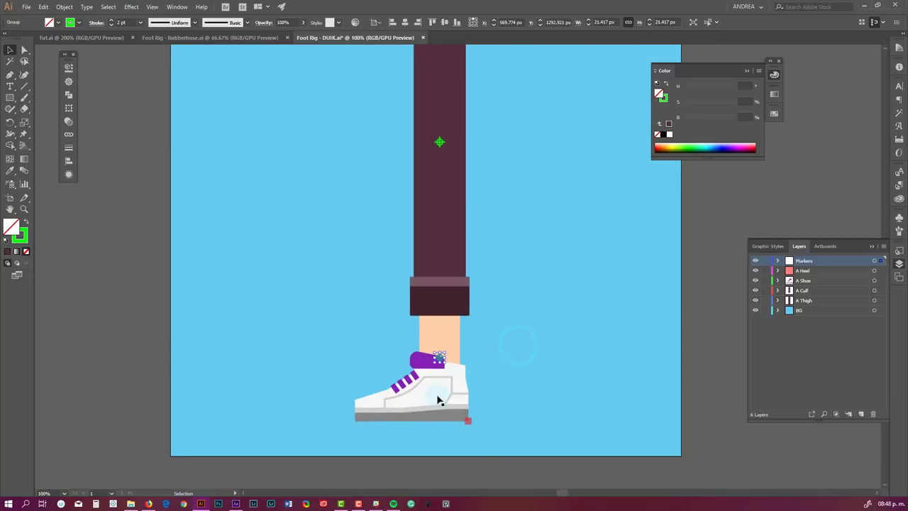
pyautogui.click(468, 422)
pyautogui.scroll(5, 472, 426)
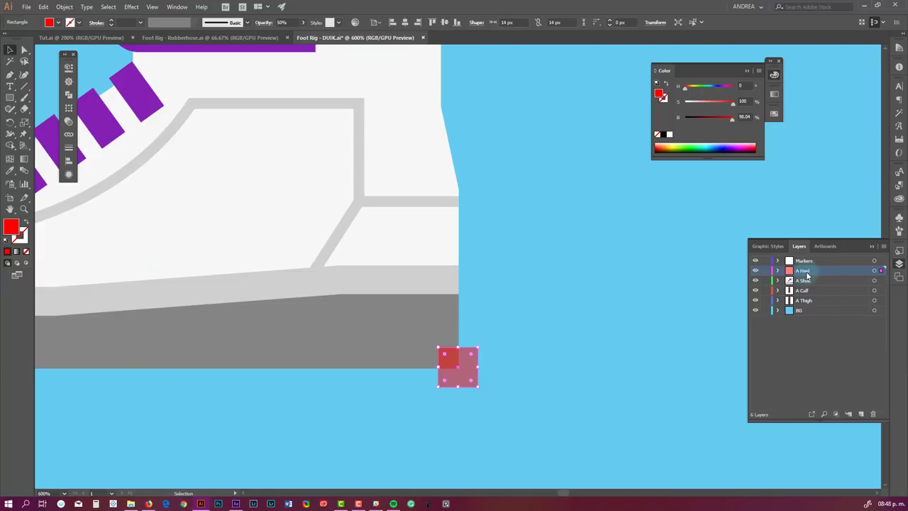
pyautogui.scroll(-1, 488, 369)
pyautogui.scroll(-1, 488, 369)
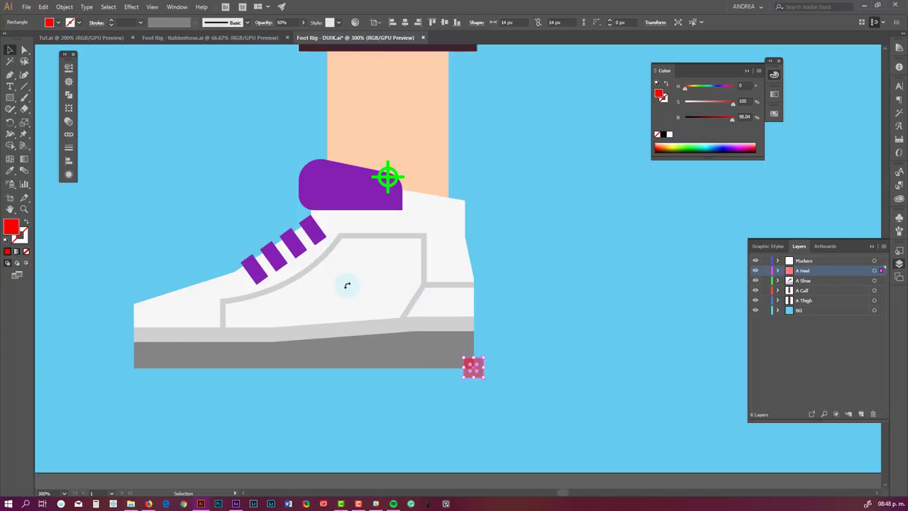
pyautogui.scroll(-3, 429, 286)
pyautogui.moveTo(446, 229); pyautogui.dragTo(470, 328)
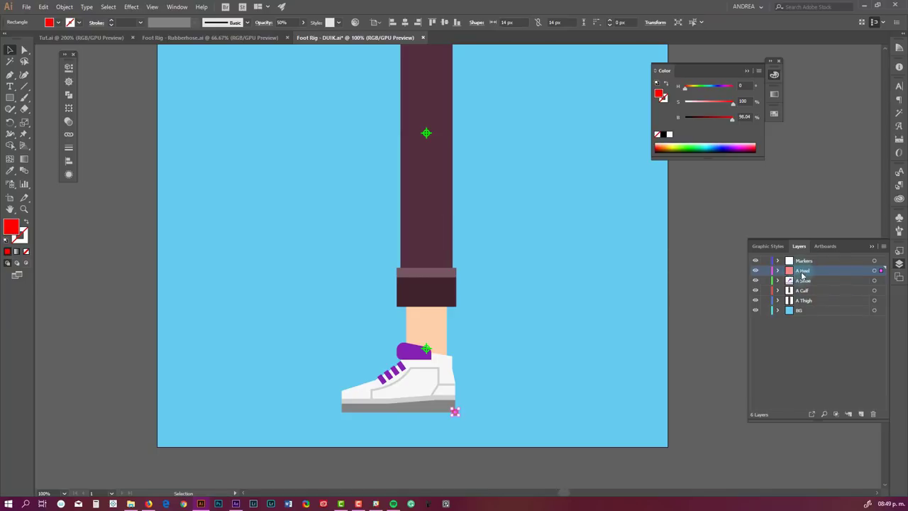
# - Return to After Effects and show the project's folders
pyautogui.click(236, 504)
pyautogui.click(57, 231)
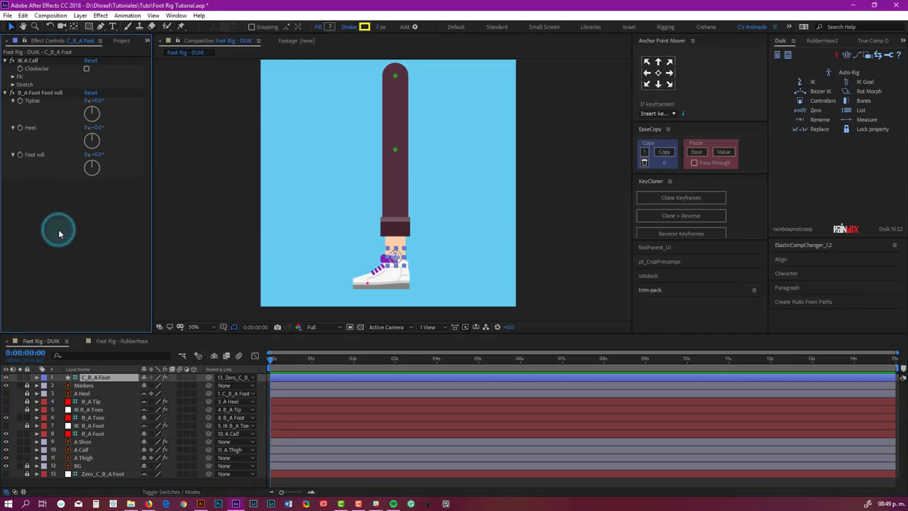
pyautogui.hotkey('ctrl', '0')
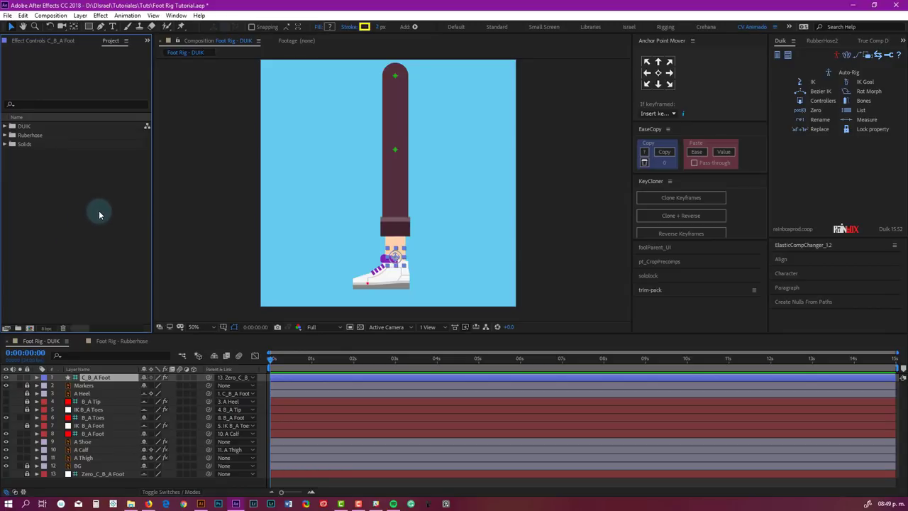
pyautogui.click(36, 208)
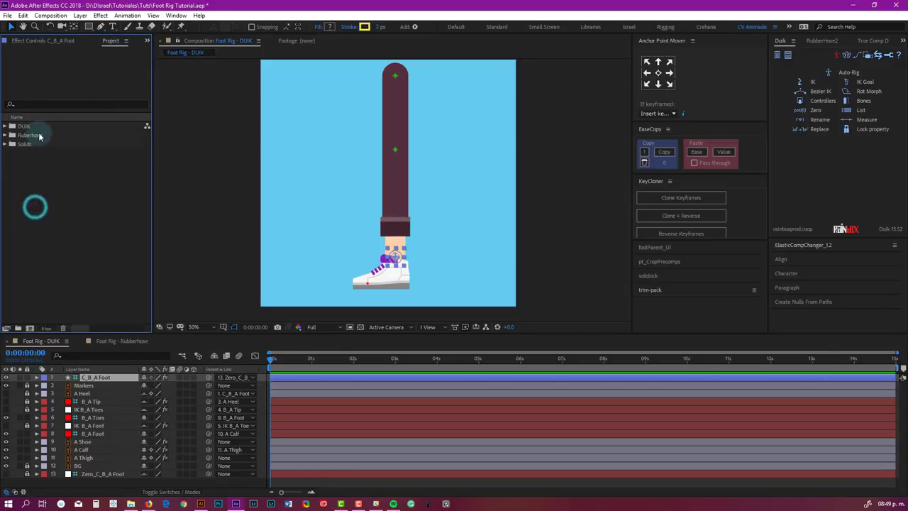
pyautogui.click(51, 212)
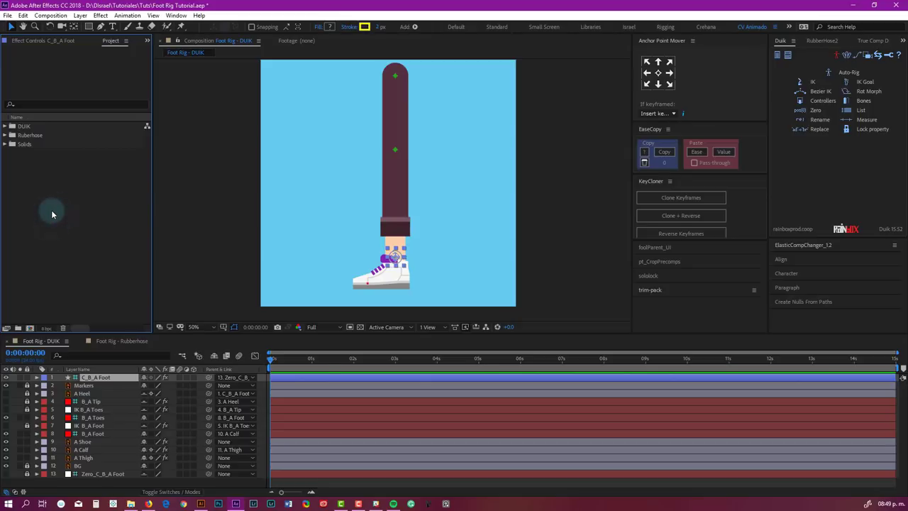
# - Import Foot Rig - DUIK.ai as a composition, creating Foot Rig - DUIK 2
pyautogui.click(67, 242)
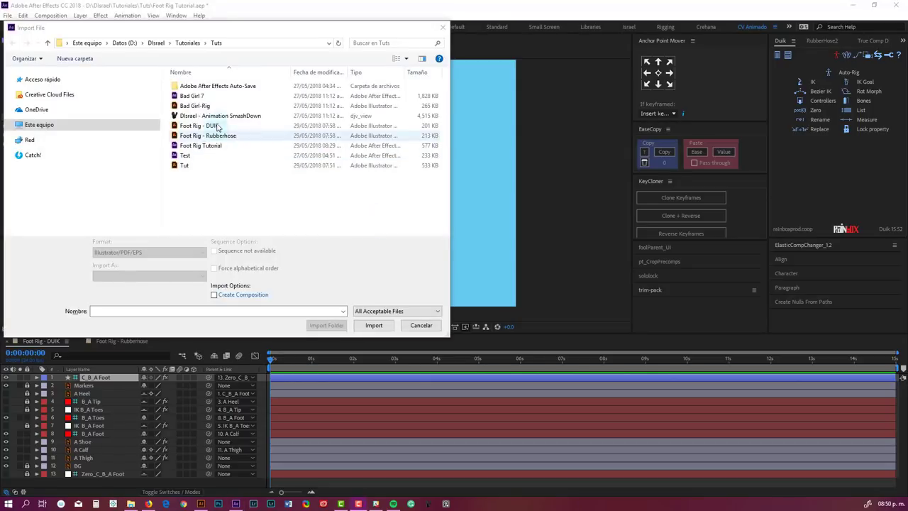
pyautogui.click(218, 136)
pyautogui.click(200, 127)
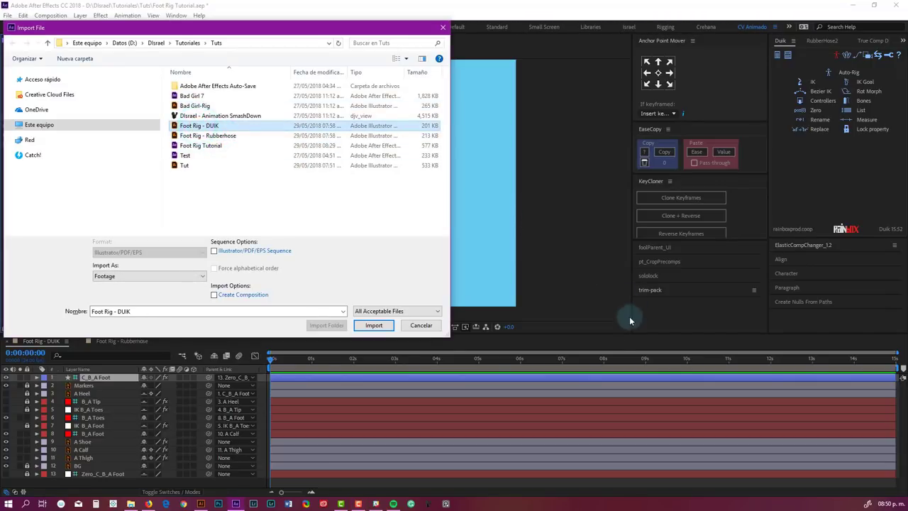
pyautogui.click(372, 326)
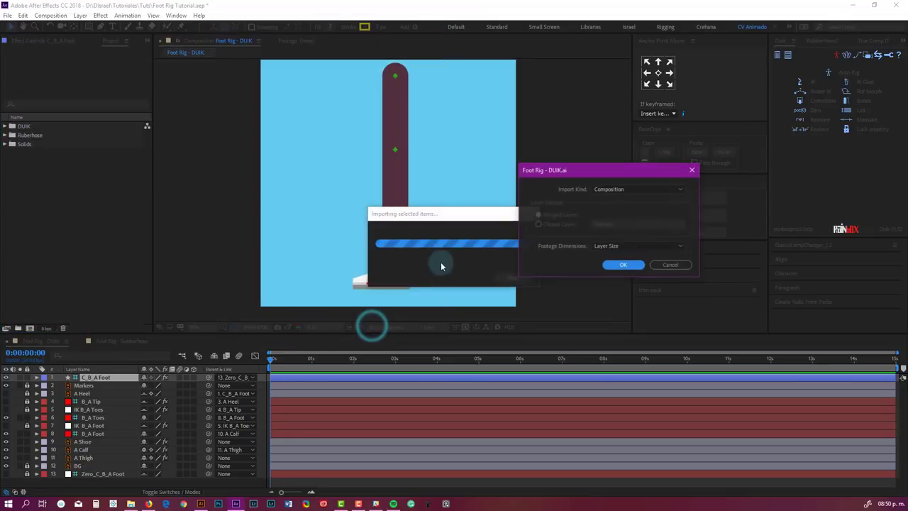
pyautogui.click(623, 264)
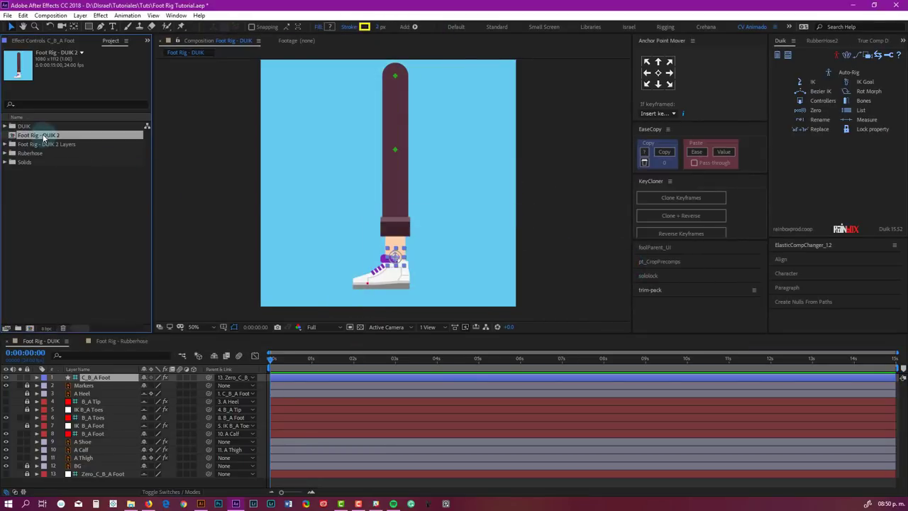
# - Open the Foot Rig - DUIK 2 composition and inspect its Markers layer
pyautogui.doubleClick(43, 135)
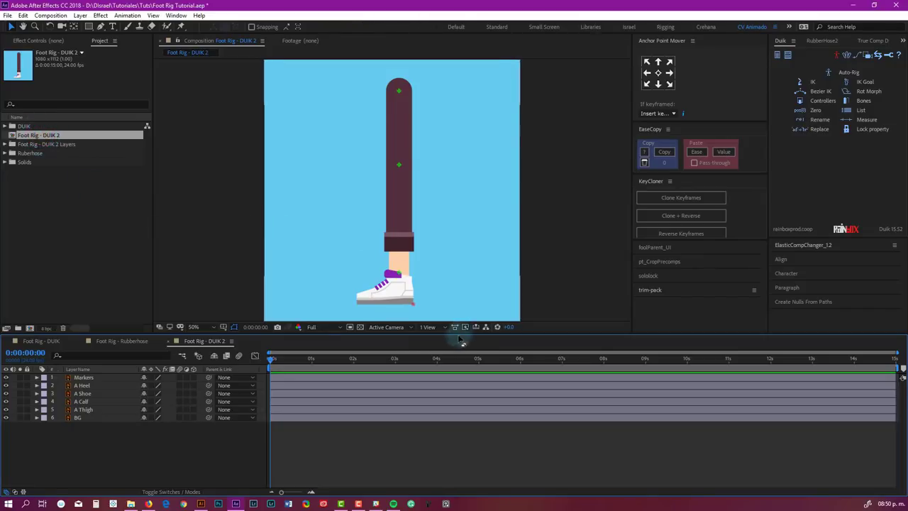
pyautogui.click(84, 378)
pyautogui.click(84, 379)
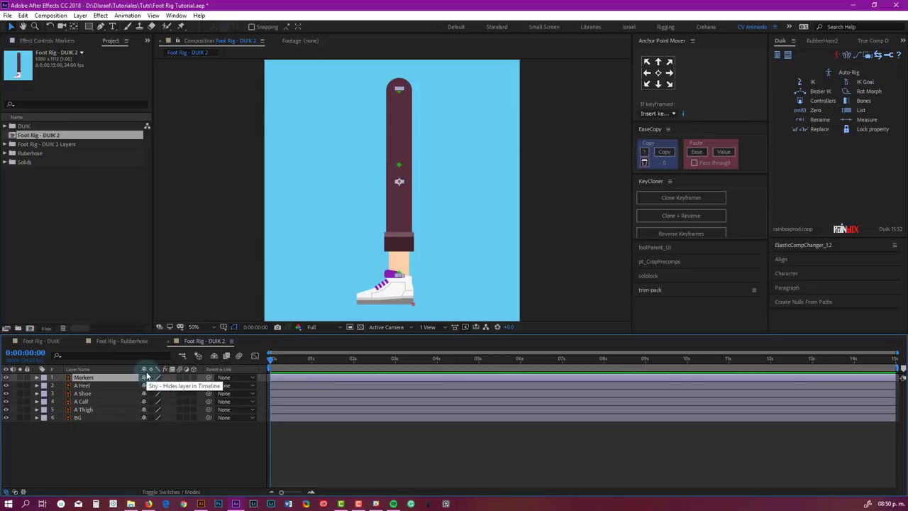
pyautogui.press('F2')
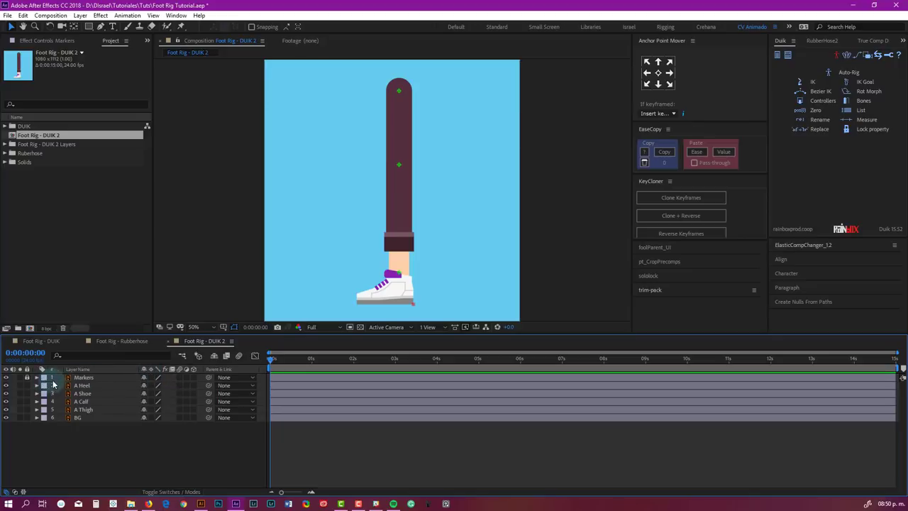
# - Lock the BG layer with Ctrl+L, then select the A Thigh layer
pyautogui.click(82, 418)
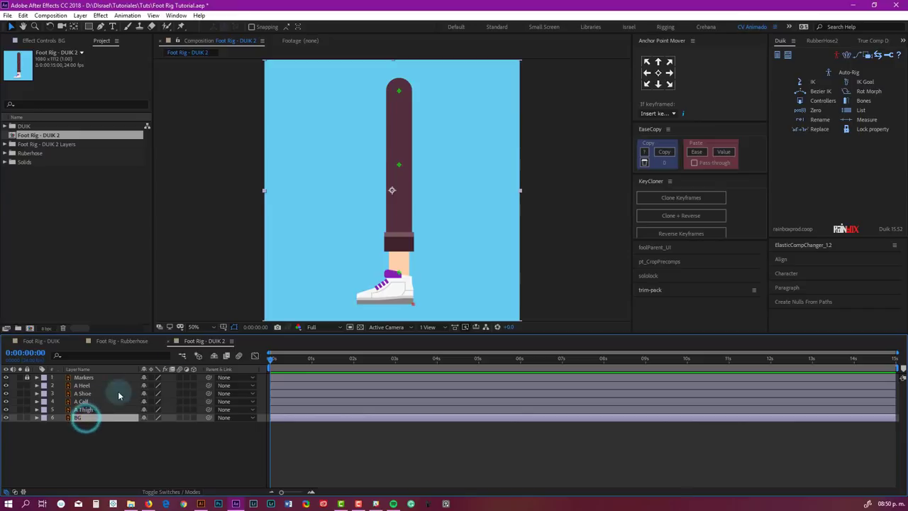
pyautogui.click(81, 420)
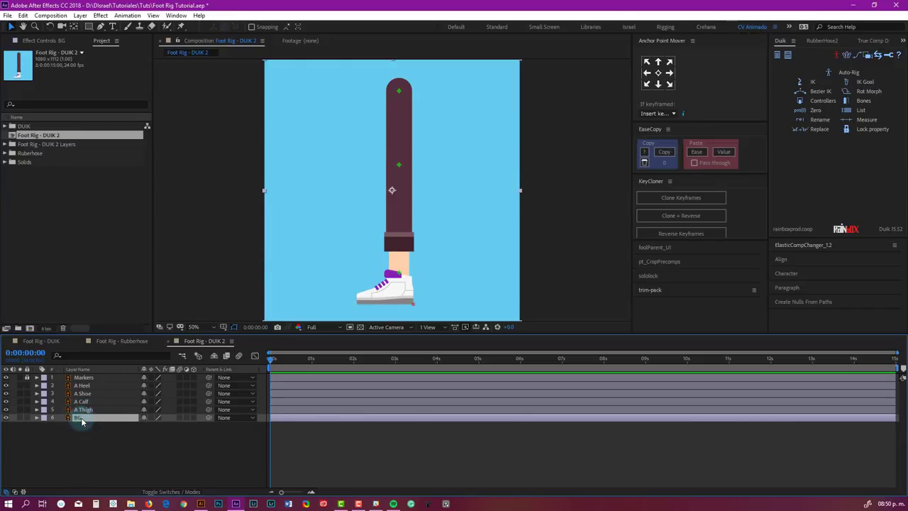
pyautogui.hotkey('ctrl', 'l')
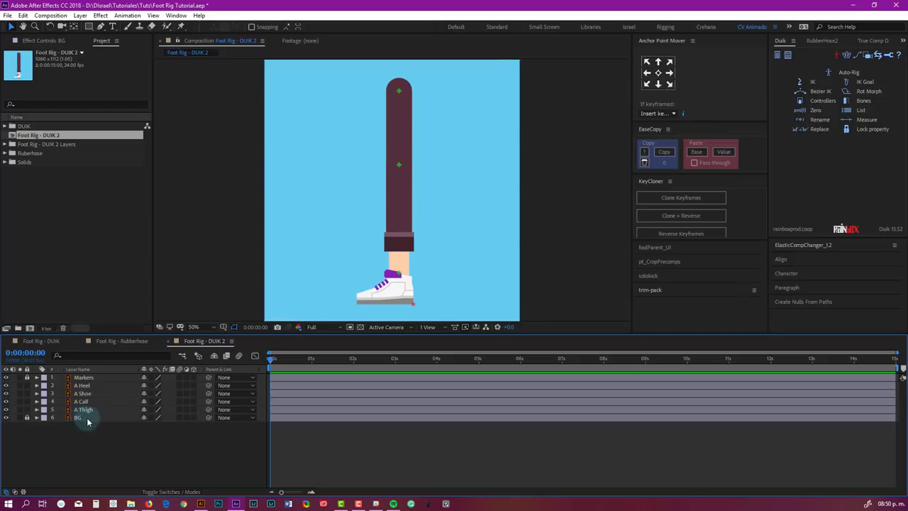
pyautogui.click(85, 386)
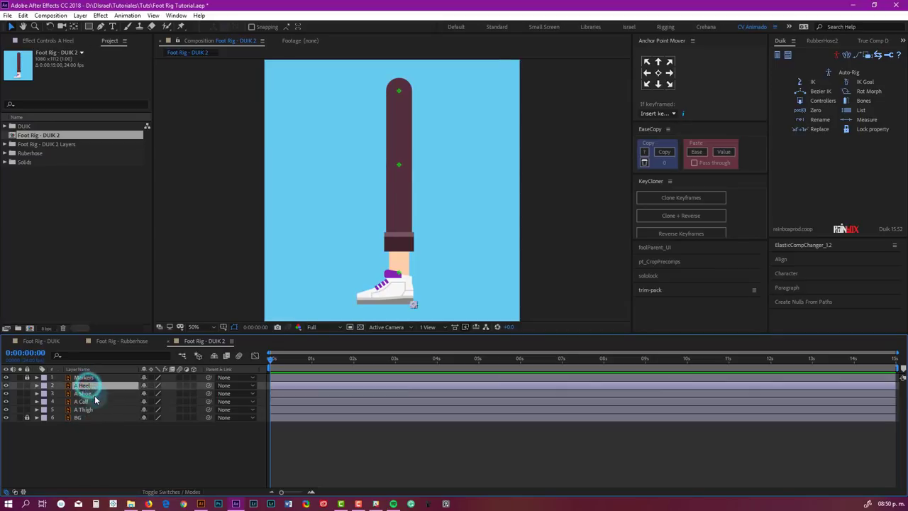
pyautogui.click(83, 410)
# - Move the A Thigh anchor point onto its top green target with the Pan Behind tool
pyautogui.scroll(4, 406, 114)
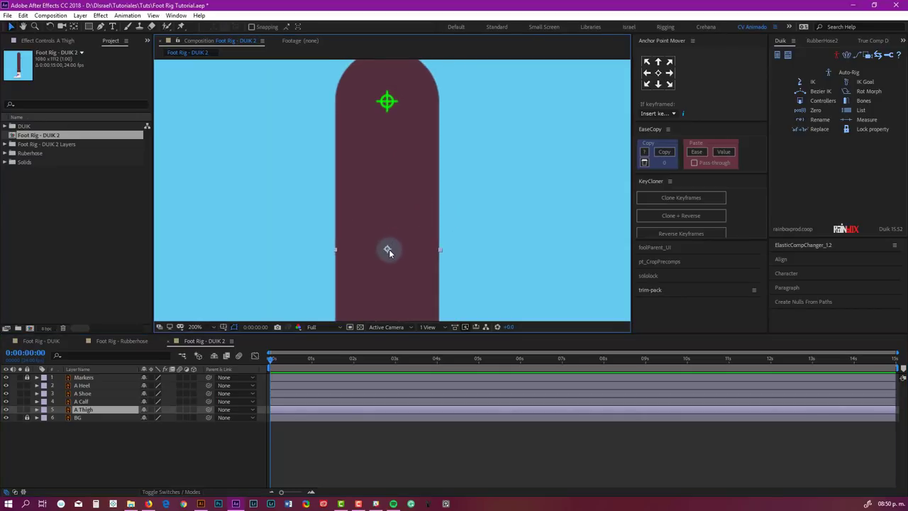
pyautogui.press('y')
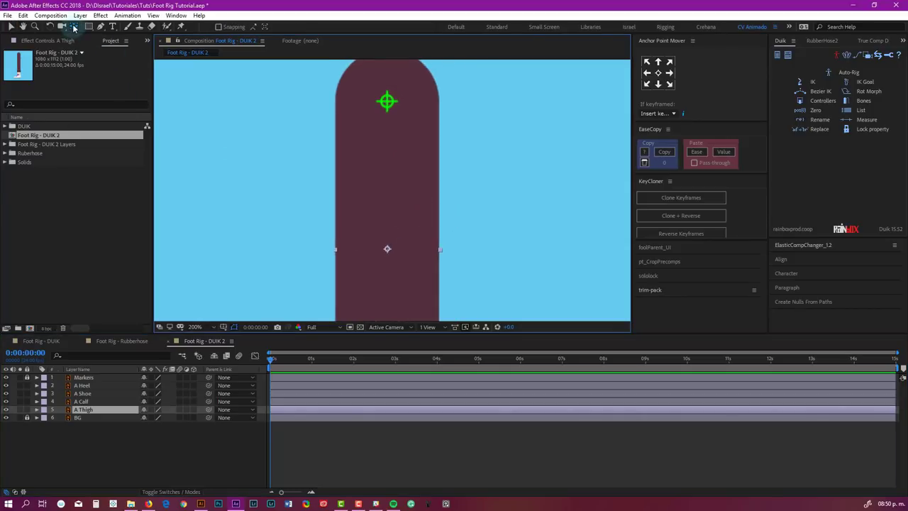
pyautogui.moveTo(387, 249); pyautogui.dragTo(387, 95)
pyautogui.scroll(4, 387, 94)
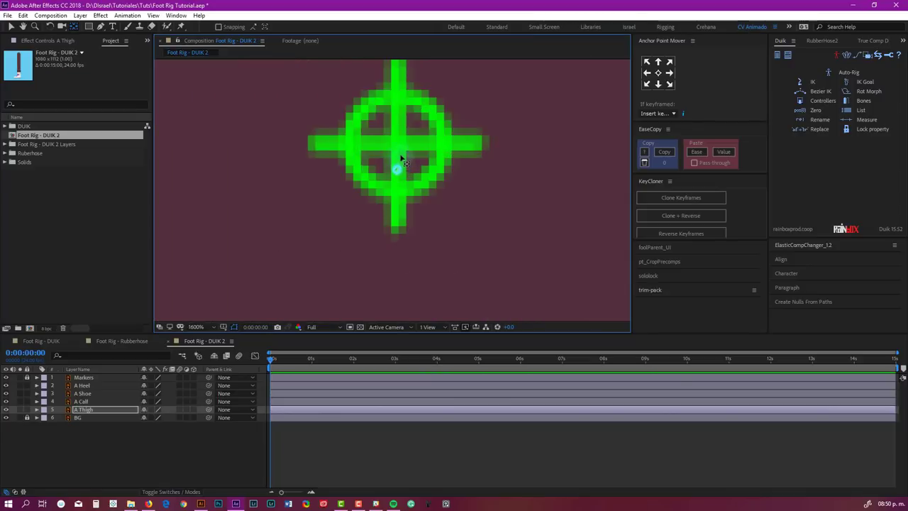
pyautogui.scroll(-4, 404, 150)
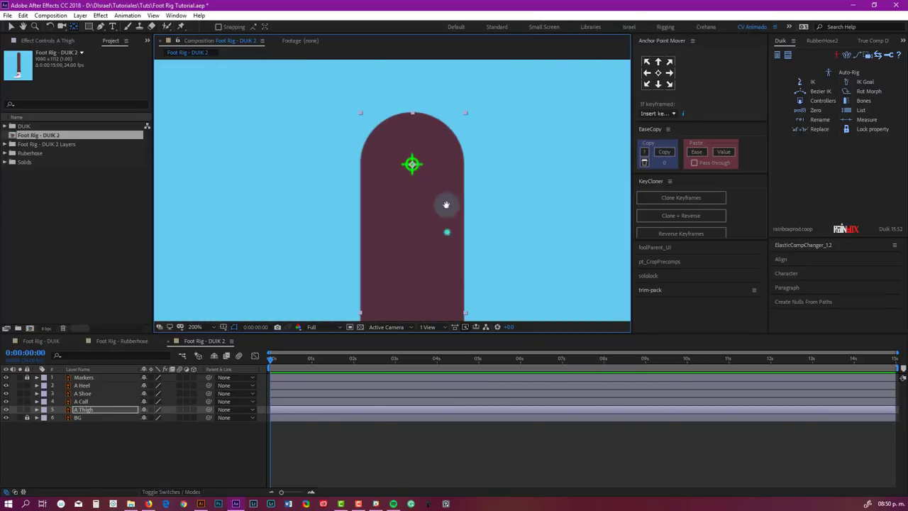
pyautogui.scroll(-2, 425, 177)
pyautogui.scroll(-3, 425, 265)
# - Center the A Calf anchor point on its upper green target
pyautogui.click(378, 267)
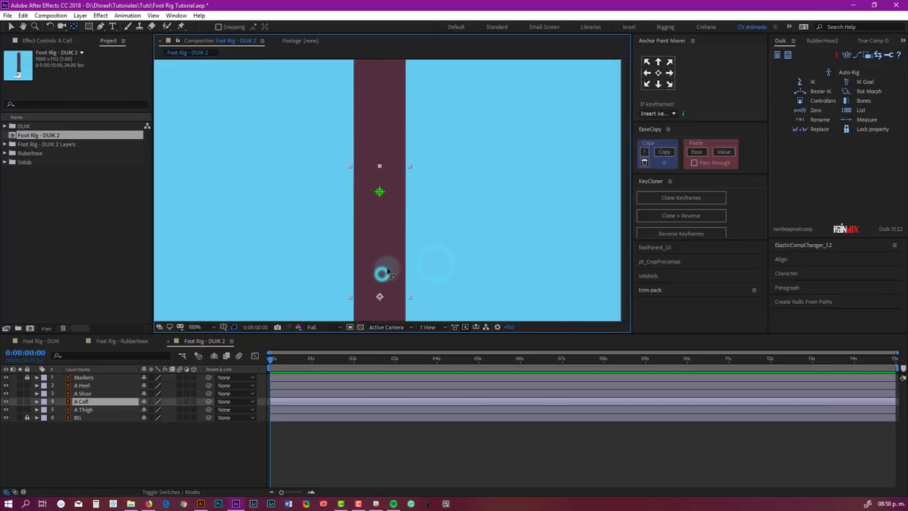
pyautogui.moveTo(381, 298); pyautogui.dragTo(377, 192)
pyautogui.scroll(6, 375, 190)
pyautogui.scroll(2, 416, 178)
pyautogui.moveTo(376, 237); pyautogui.dragTo(401, 133)
pyautogui.scroll(-6, 401, 133)
pyautogui.moveTo(455, 266); pyautogui.dragTo(406, 106)
pyautogui.click(362, 245)
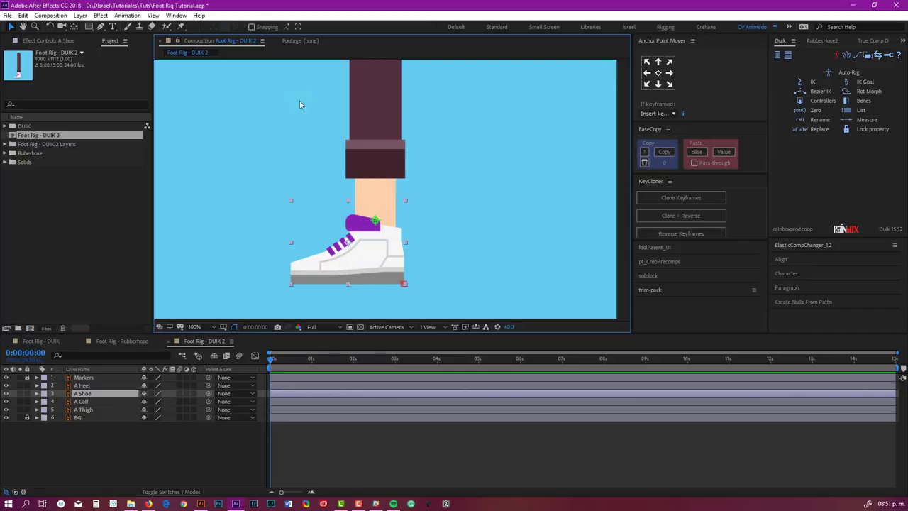
# - Set the A Shoe and A Heel layers' Quality switch to Best, with Puppet Pin tool active
pyautogui.click(181, 27)
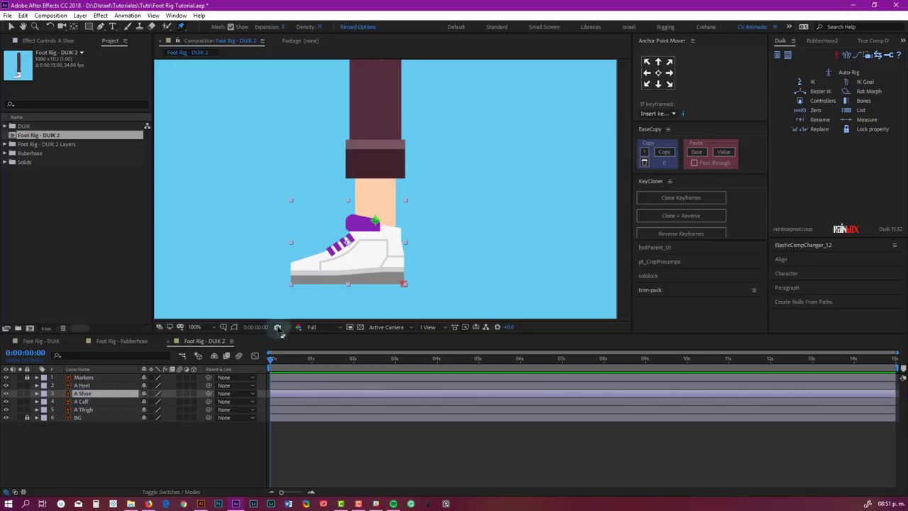
pyautogui.scroll(4, 381, 213)
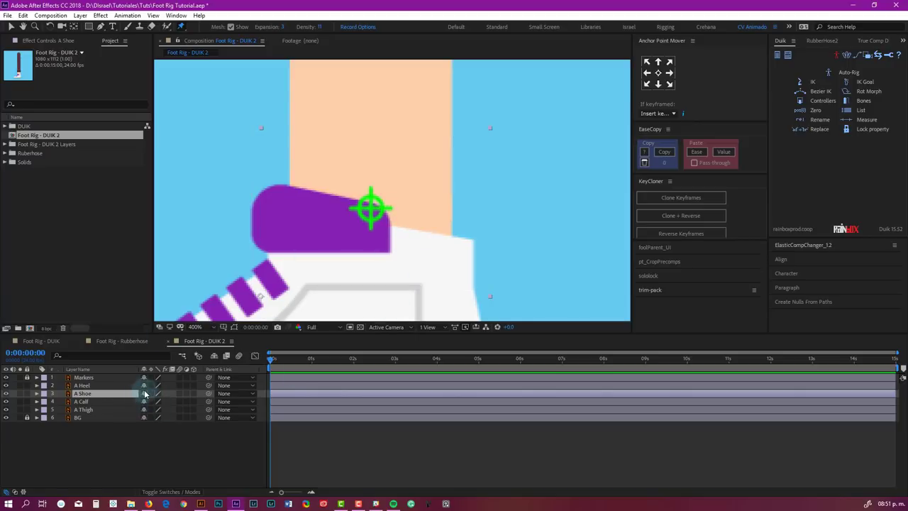
pyautogui.click(153, 370)
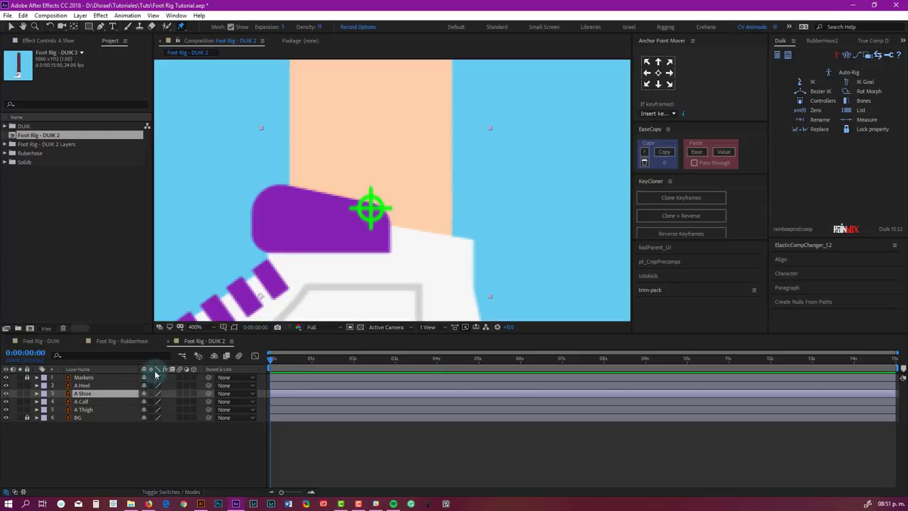
pyautogui.click(150, 393)
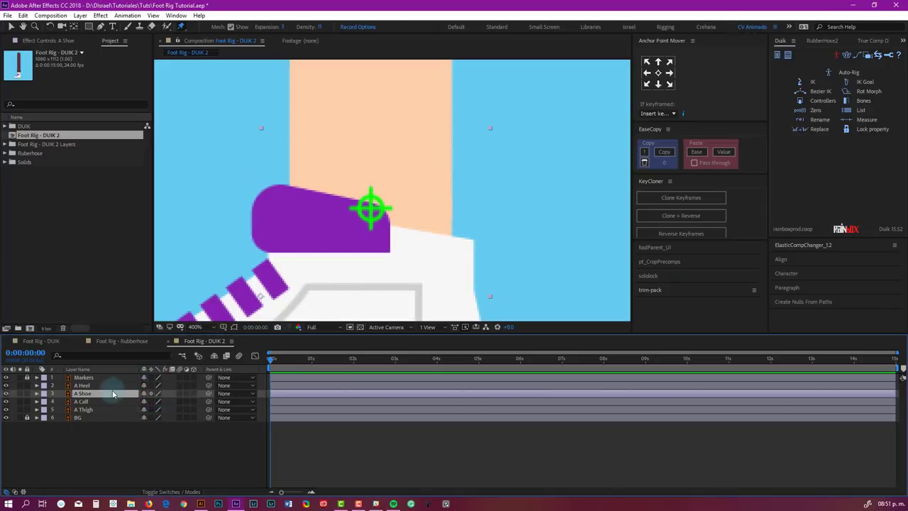
pyautogui.click(151, 394)
pyautogui.click(150, 395)
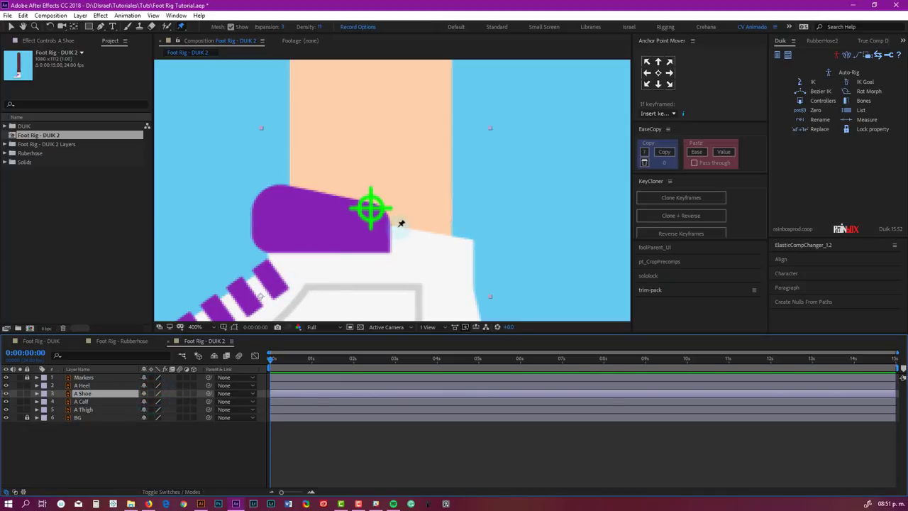
pyautogui.click(151, 386)
# - Pin the shoe strap at its green target and set Puppet Engine to Legacy
pyautogui.click(374, 204)
pyautogui.scroll(-2, 374, 204)
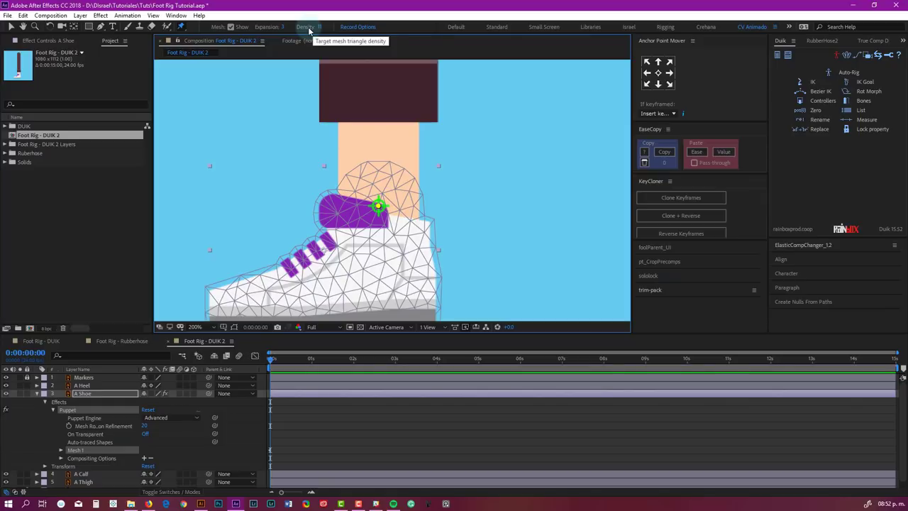
pyautogui.click(83, 419)
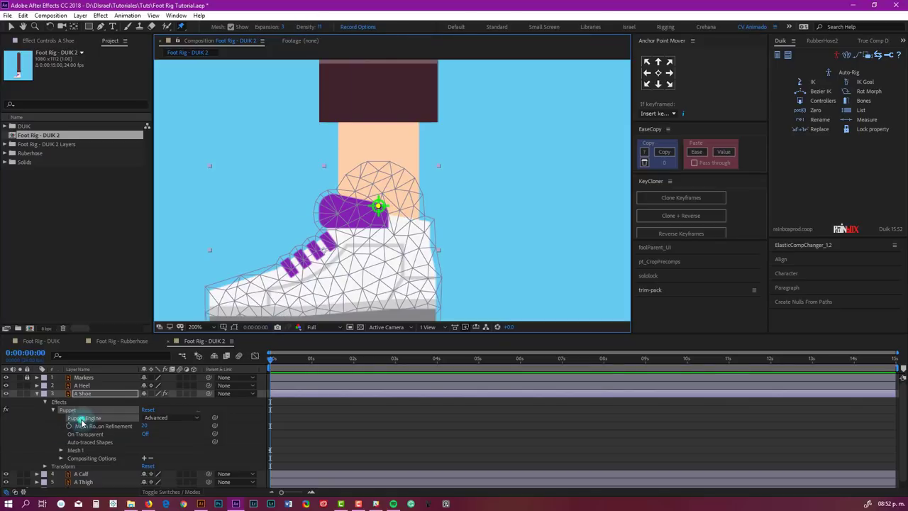
pyautogui.click(170, 418)
pyautogui.click(166, 428)
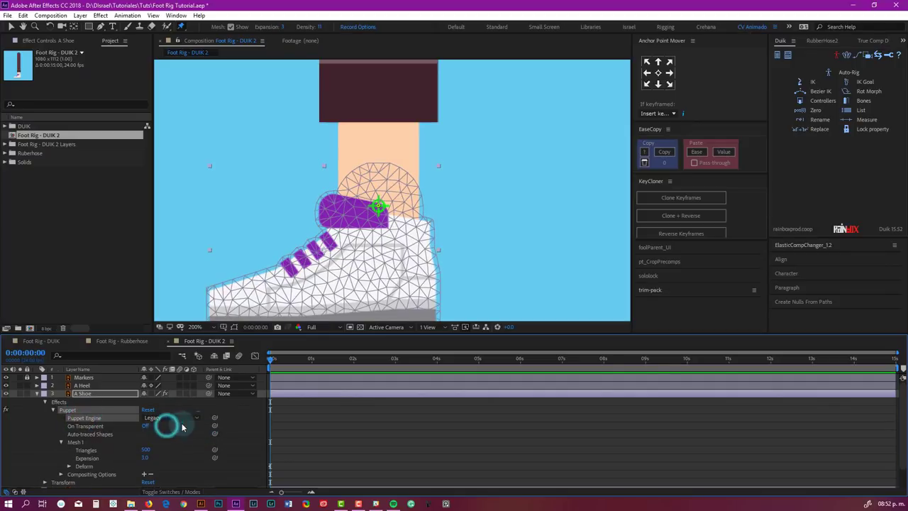
# - Try a mesh expansion of 40, then undo it back to 3.0
pyautogui.click(77, 443)
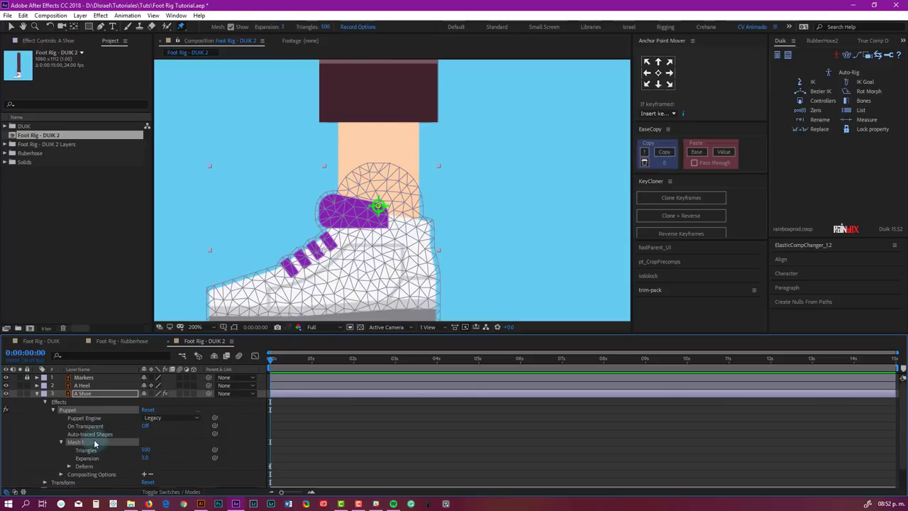
pyautogui.click(282, 26)
pyautogui.write('40')
pyautogui.press('Return')
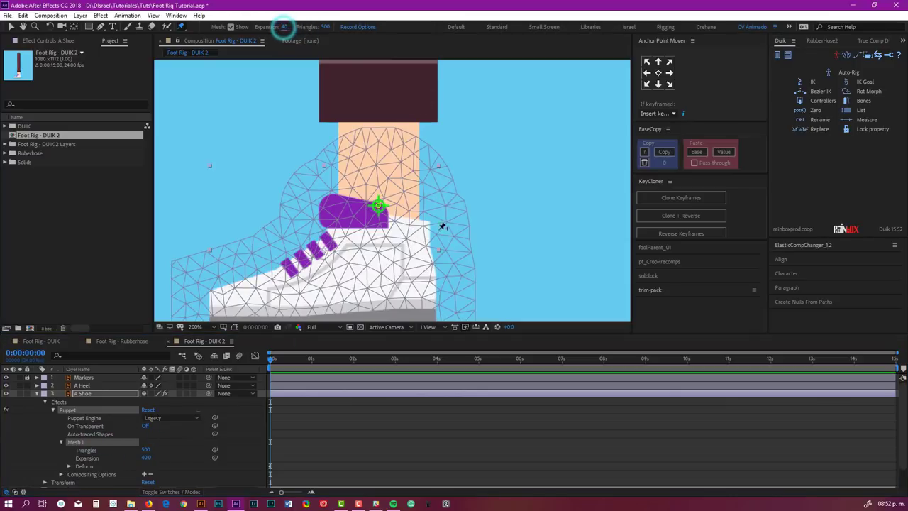
pyautogui.hotkey('ctrl', 'z')
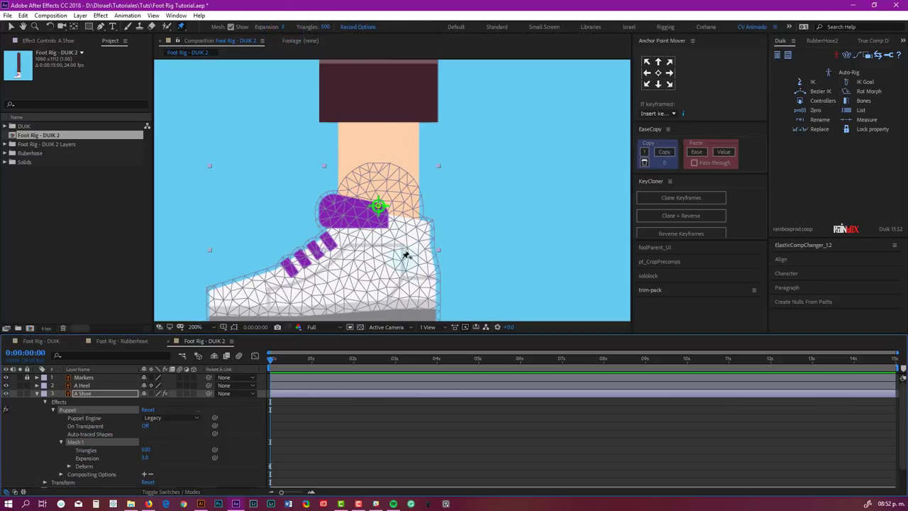
pyautogui.scroll(2, 312, 259)
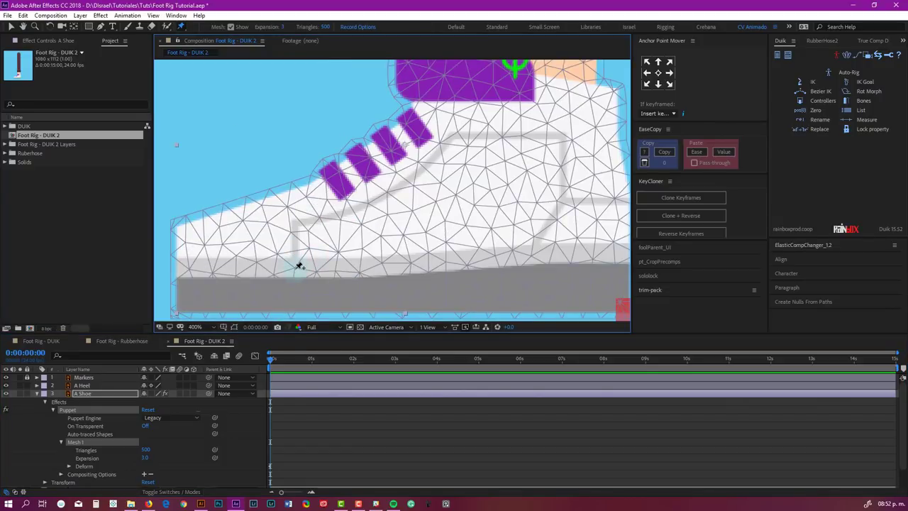
pyautogui.scroll(-2, 289, 261)
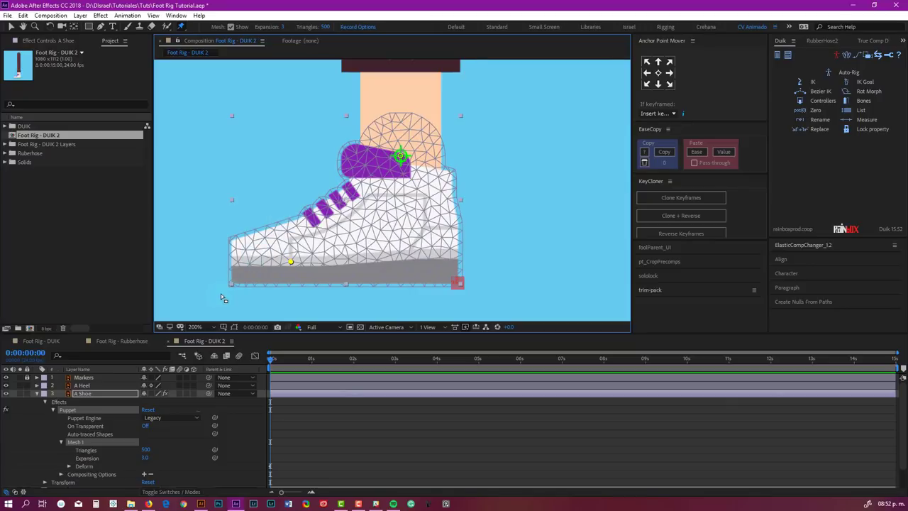
# - Add a puppet pin at the shoe's lower-left corner and reveal the pin list
pyautogui.scroll(5, 219, 298)
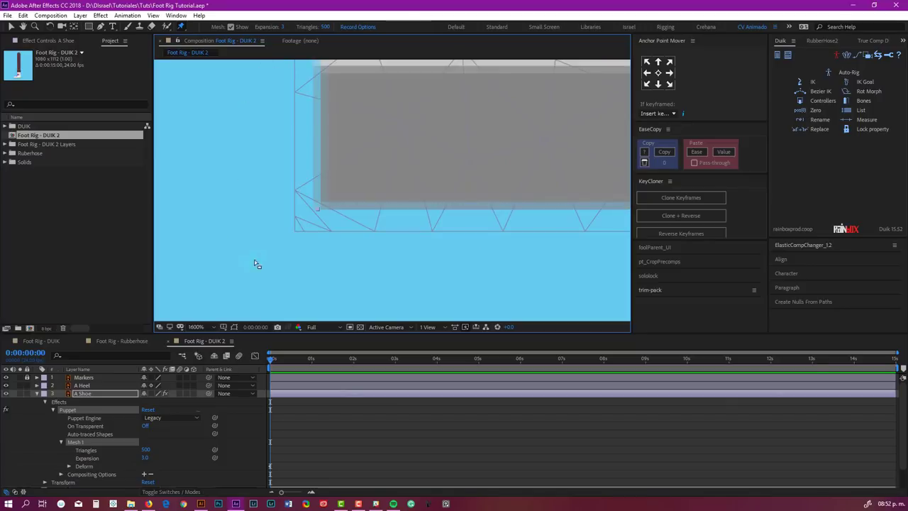
pyautogui.click(323, 203)
pyautogui.scroll(-5, 333, 213)
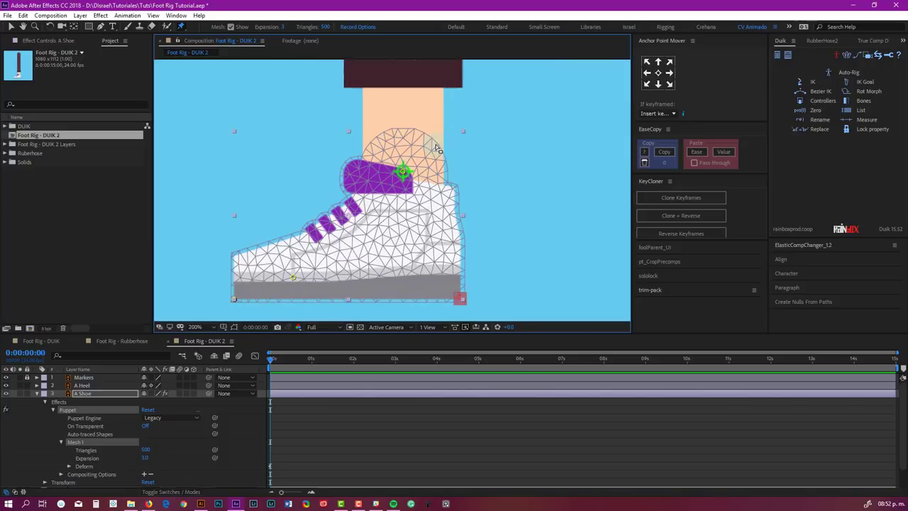
pyautogui.click(69, 466)
pyautogui.scroll(-1, 71, 461)
# - Rename the three puppet pins A Foot, A Toes and A Tip
pyautogui.click(99, 443)
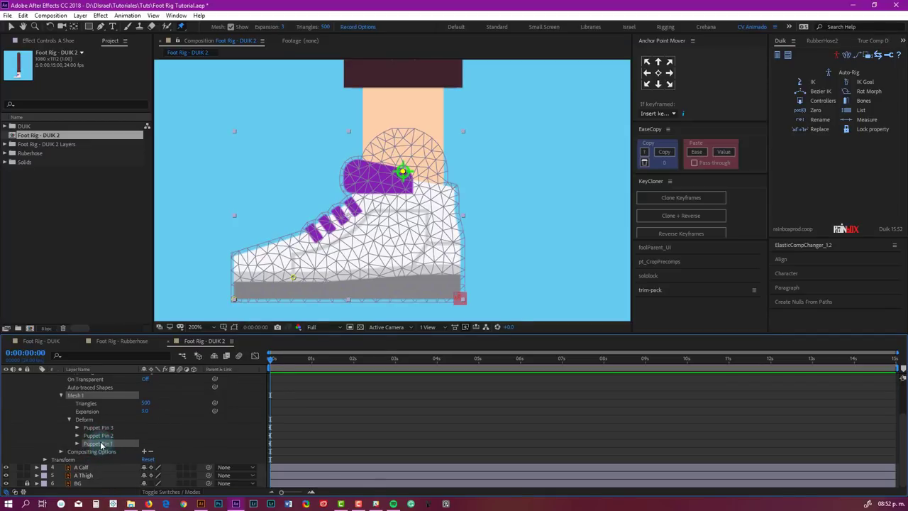
pyautogui.press('Return')
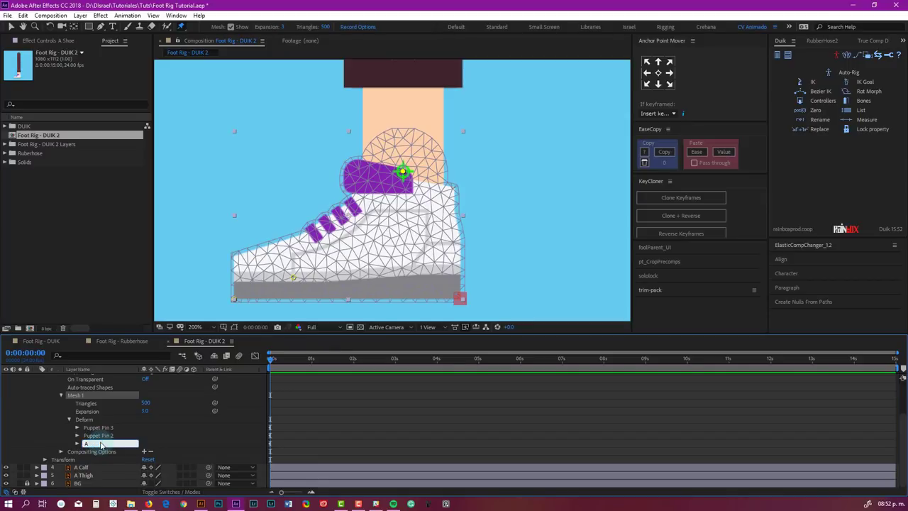
pyautogui.press('Return')
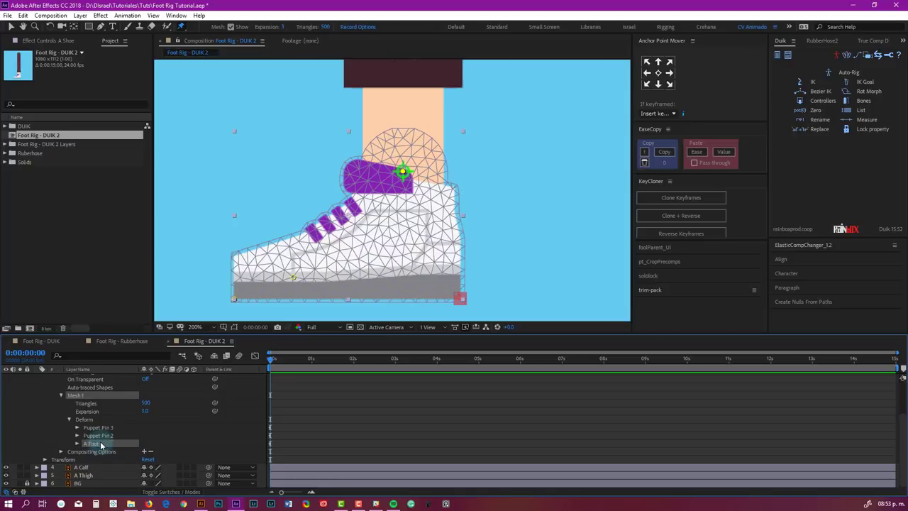
pyautogui.click(105, 437)
pyautogui.press('Return')
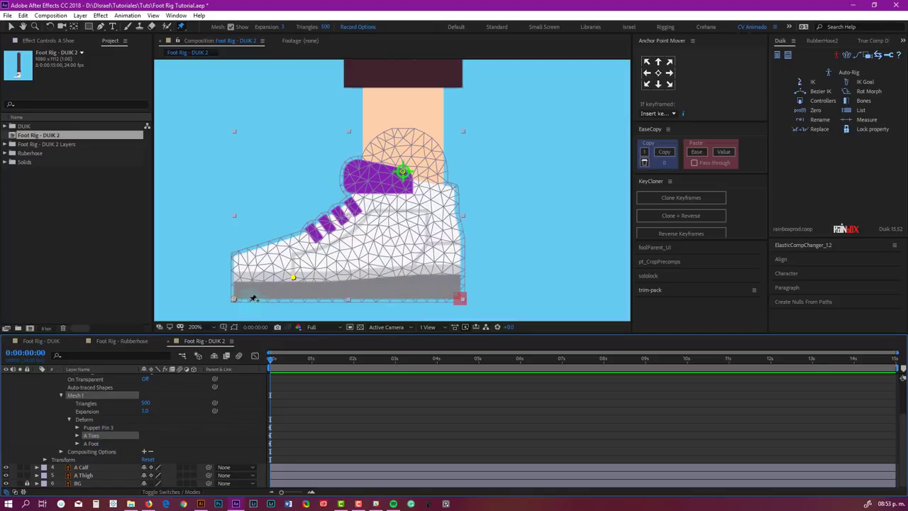
pyautogui.click(100, 430)
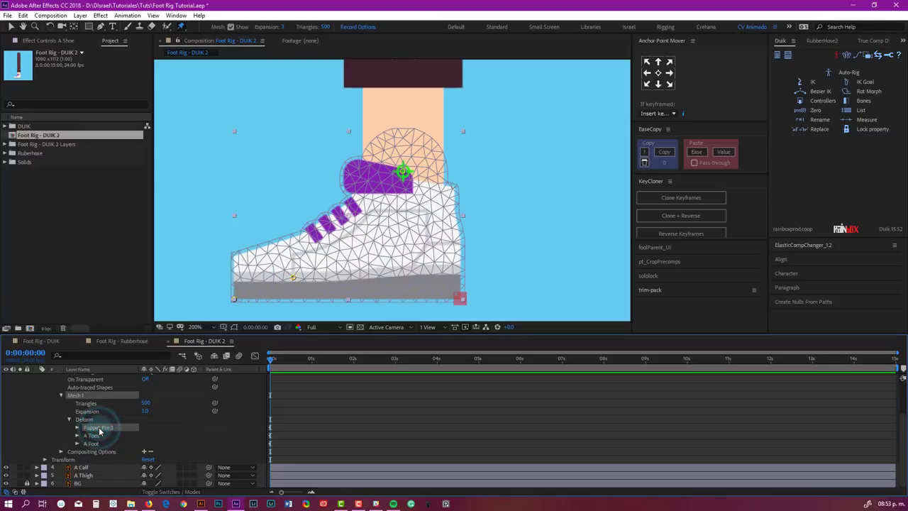
pyautogui.press('Return')
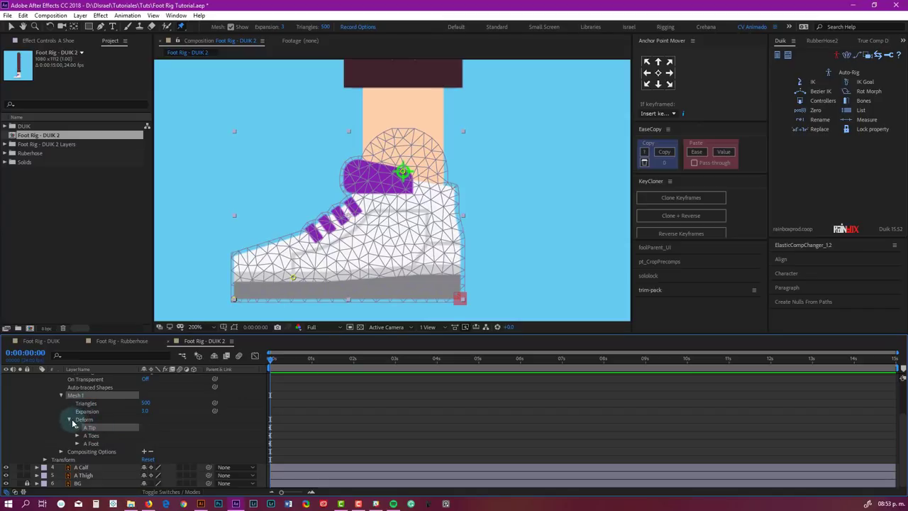
# - Create Duik bones B_A Tip, B_A Toes and B_A Foot from the shoe's Deform pins
pyautogui.click(83, 420)
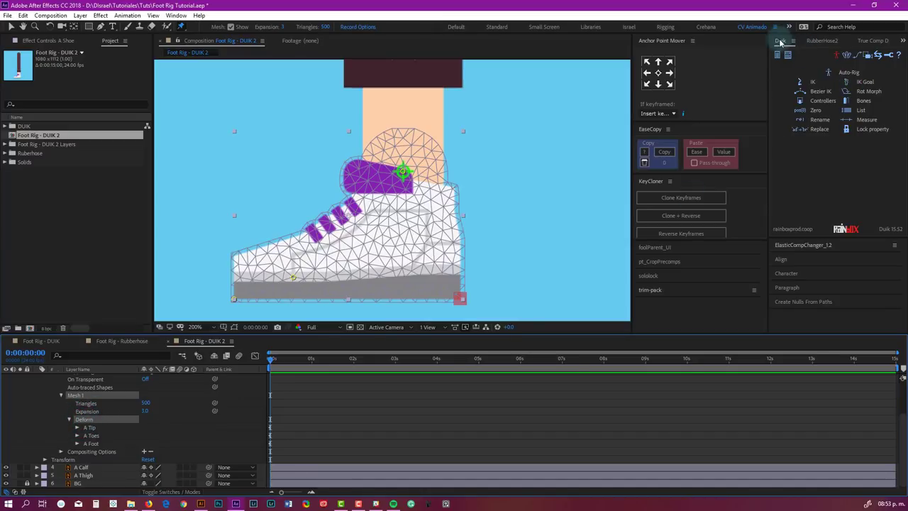
pyautogui.click(865, 104)
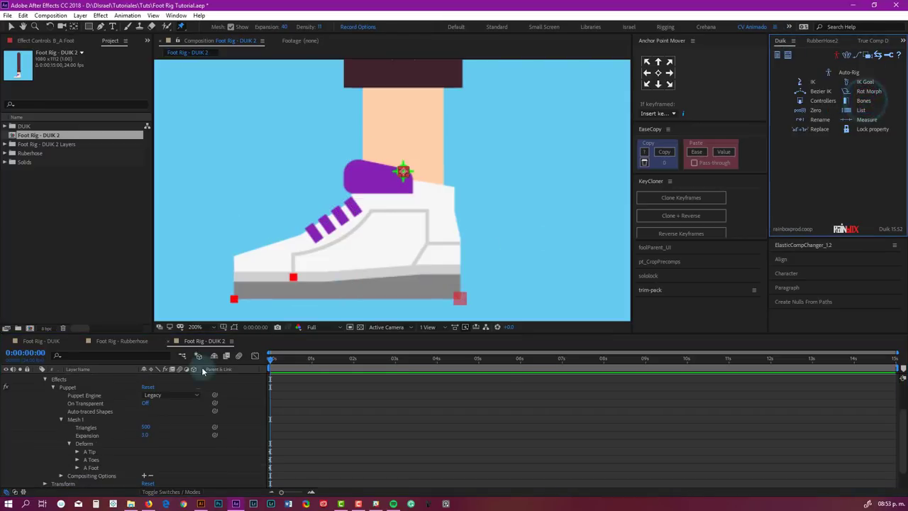
pyautogui.click(73, 417)
pyautogui.scroll(3, 73, 417)
pyautogui.click(37, 417)
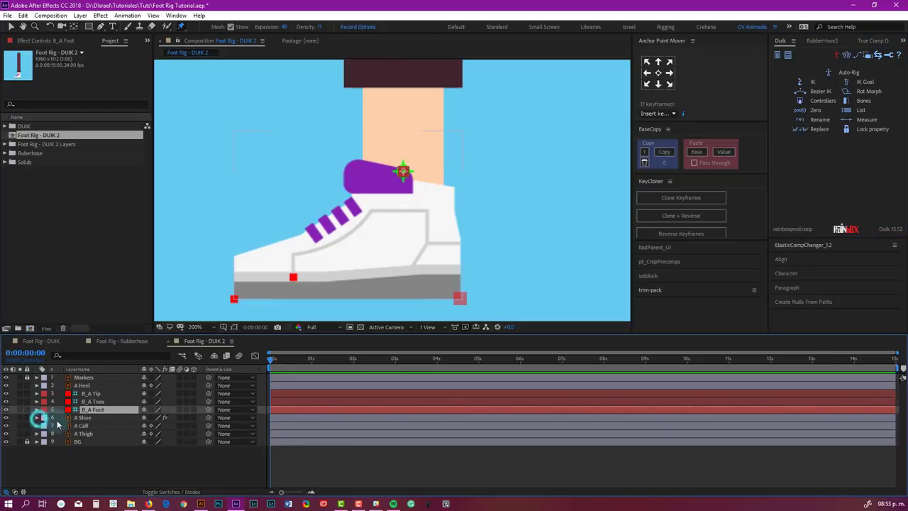
# - Test-bend the shoe's toe with the bones, then undo to the flat rest pose
pyautogui.click(136, 408)
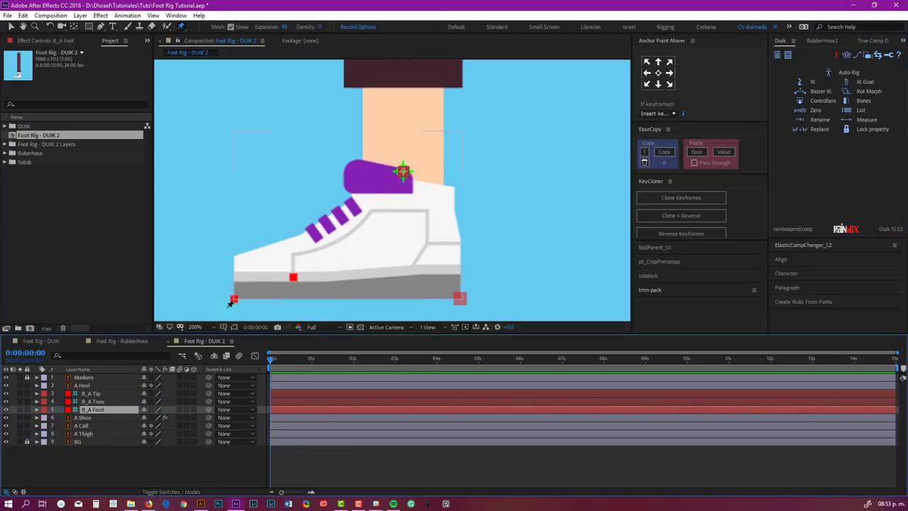
pyautogui.press('v')
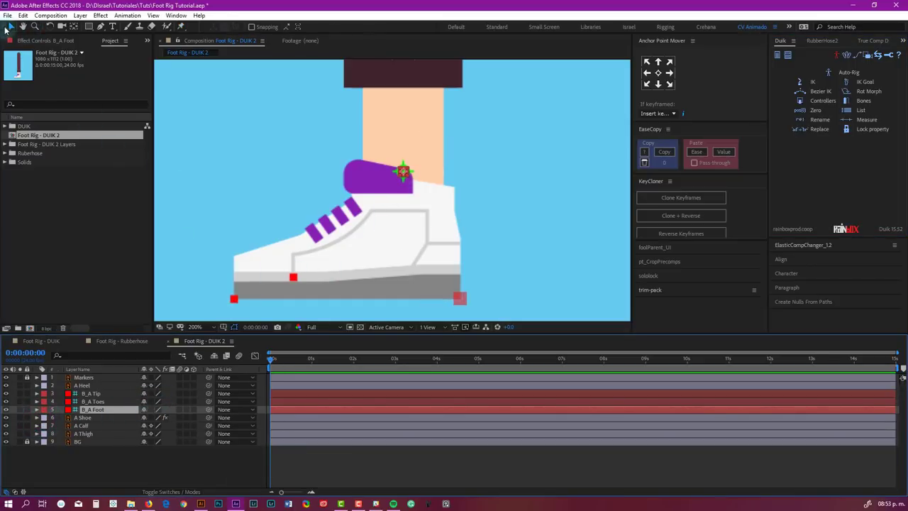
pyautogui.moveTo(234, 300); pyautogui.dragTo(297, 260)
pyautogui.hotkey('ctrl', 'z')
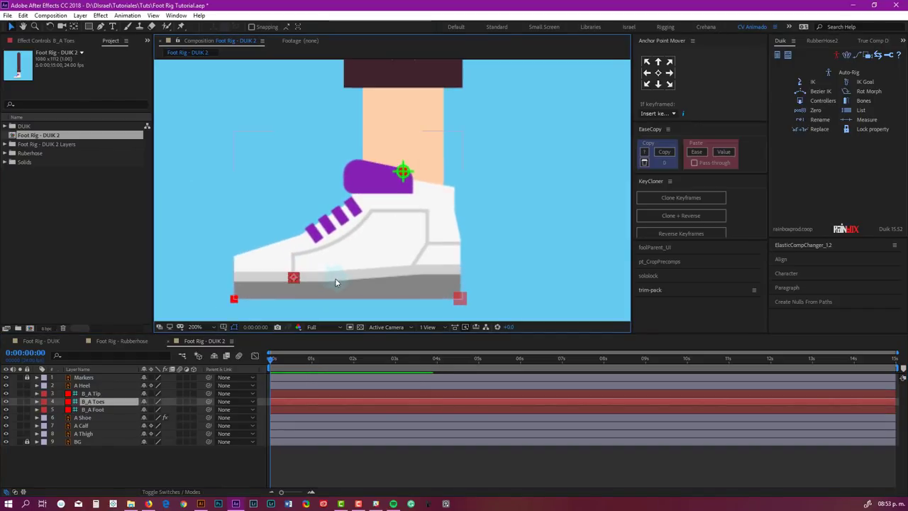
# - Select the A Heel through A Thigh layers, leaving out A Shoe
pyautogui.click(83, 385)
pyautogui.keyDown('shift'); pyautogui.click(83, 434); pyautogui.keyUp('shift')
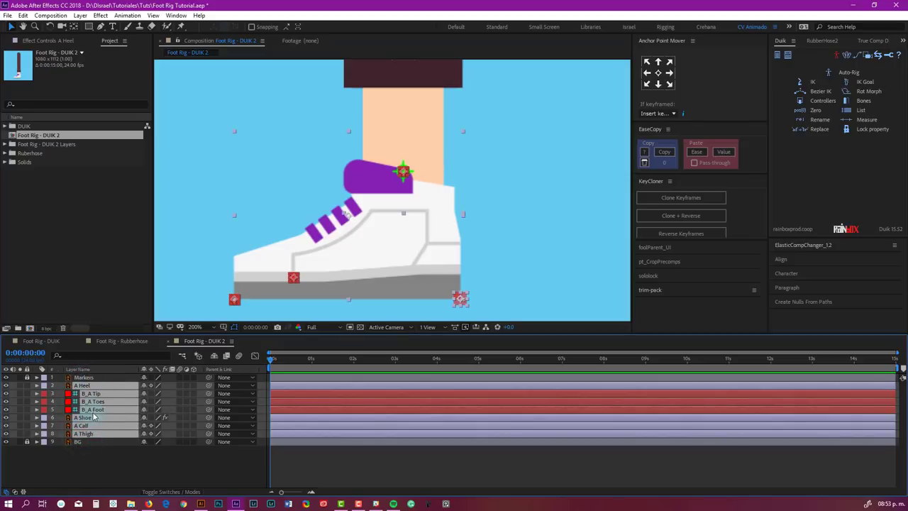
pyautogui.keyDown('ctrl'); pyautogui.click(81, 418); pyautogui.keyUp('ctrl')
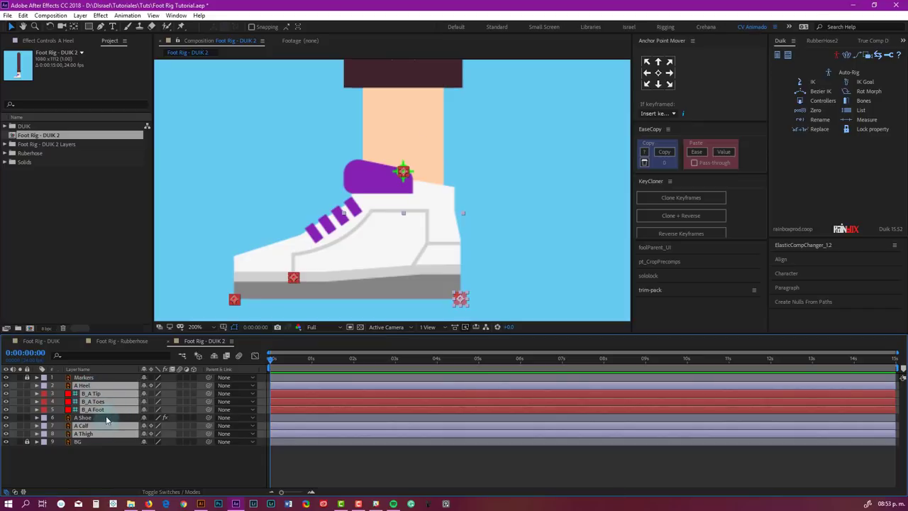
# - Run Duik's Back leg auto-rig, adding the C_B_A Foot controller and IK layers
pyautogui.click(846, 73)
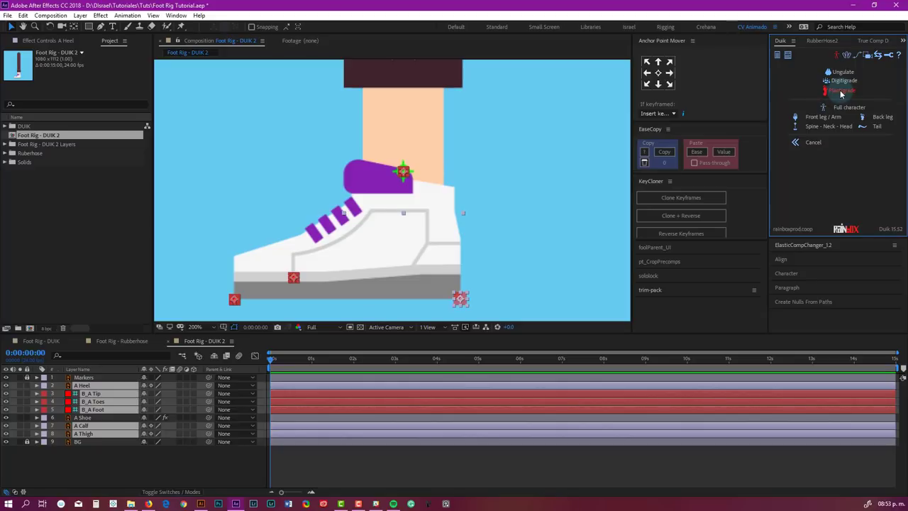
pyautogui.click(876, 120)
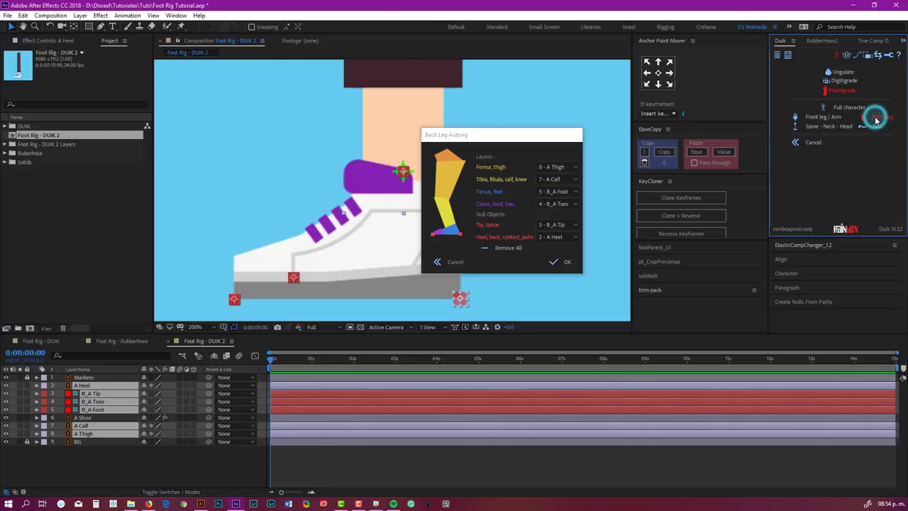
pyautogui.click(561, 263)
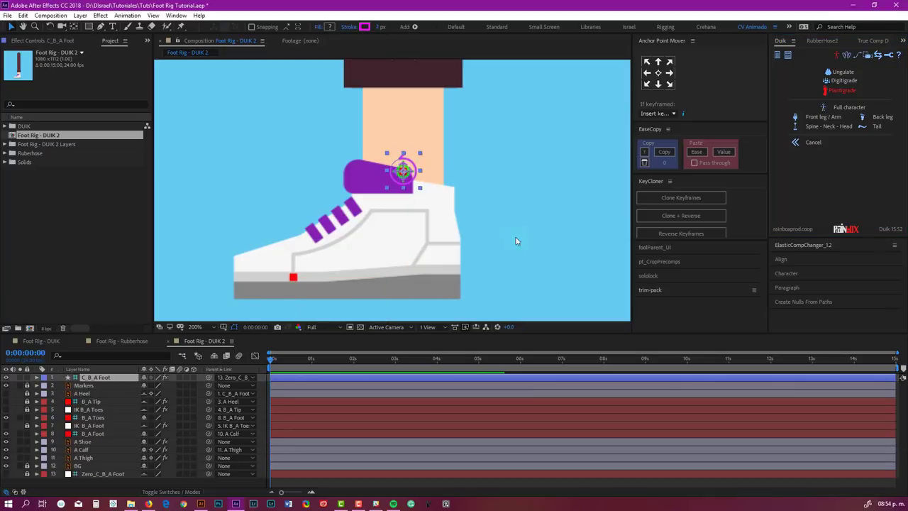
pyautogui.scroll(-4, 506, 212)
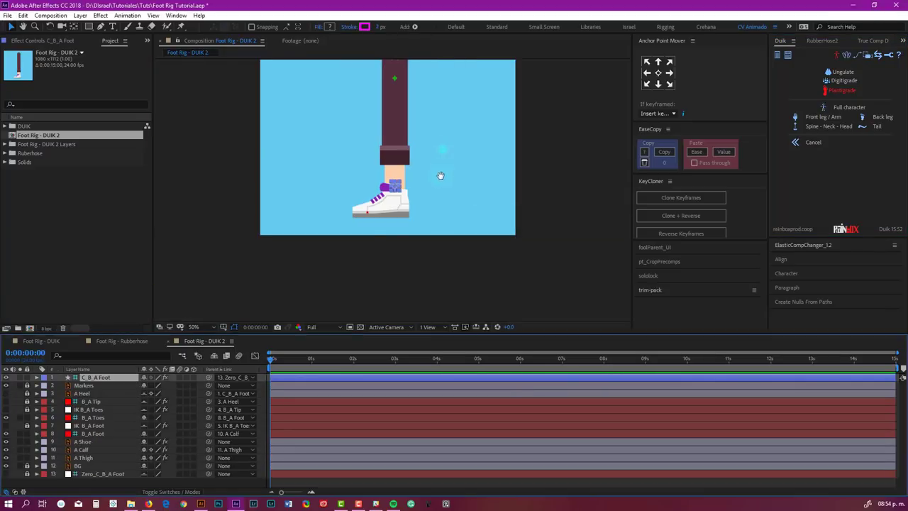
pyautogui.press('v')
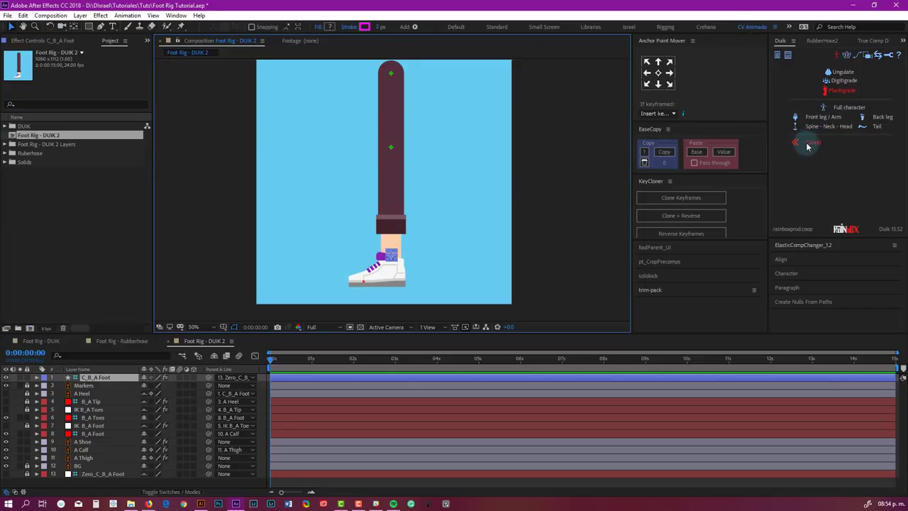
pyautogui.click(809, 144)
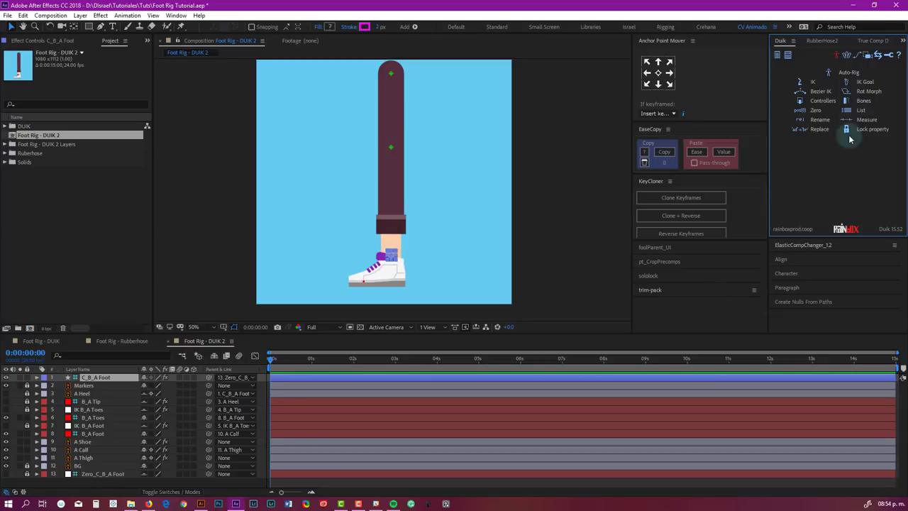
# - Create a Medium-size Duik controller on the foot
pyautogui.click(819, 104)
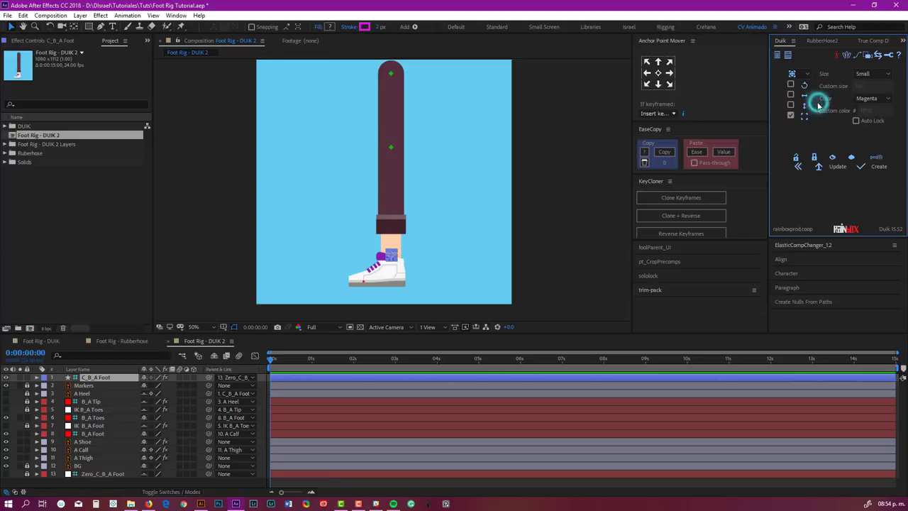
pyautogui.click(873, 75)
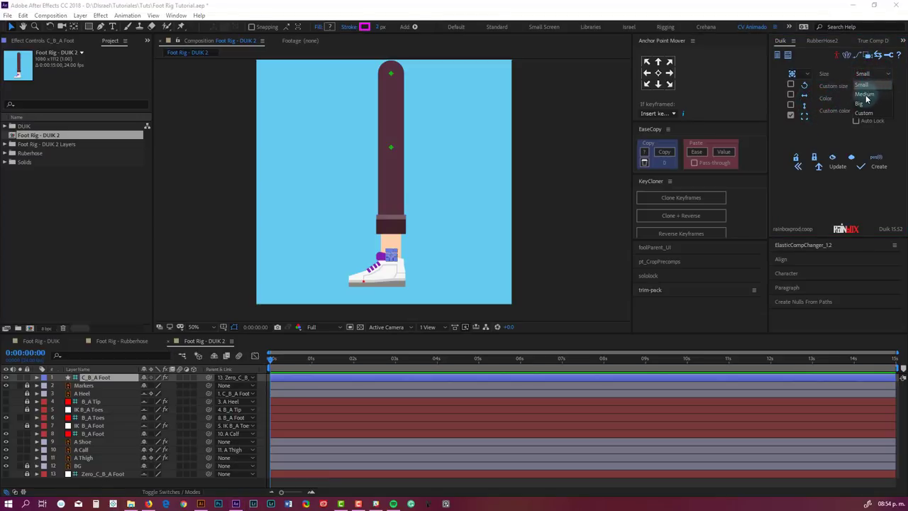
pyautogui.click(866, 95)
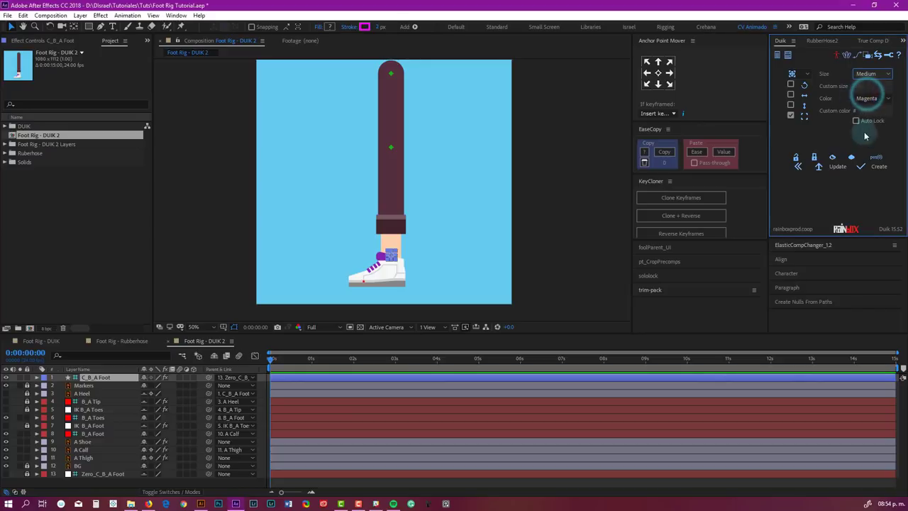
pyautogui.click(836, 169)
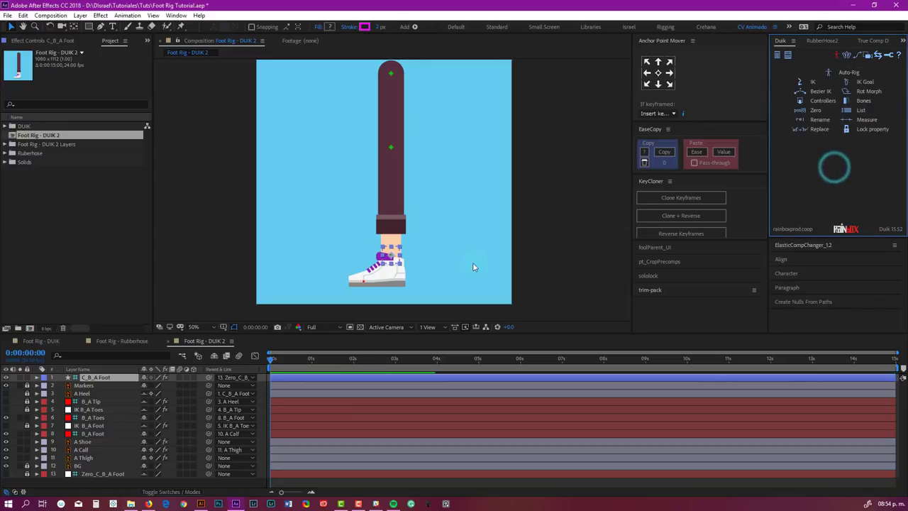
# - Recreate the foot controller without scale controls, test-bend the leg, and undo the move
pyautogui.click(821, 101)
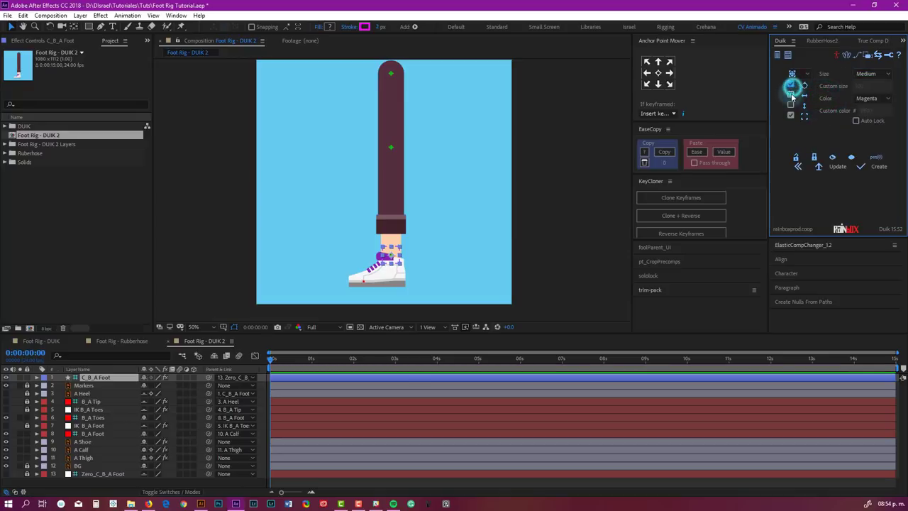
pyautogui.click(791, 114)
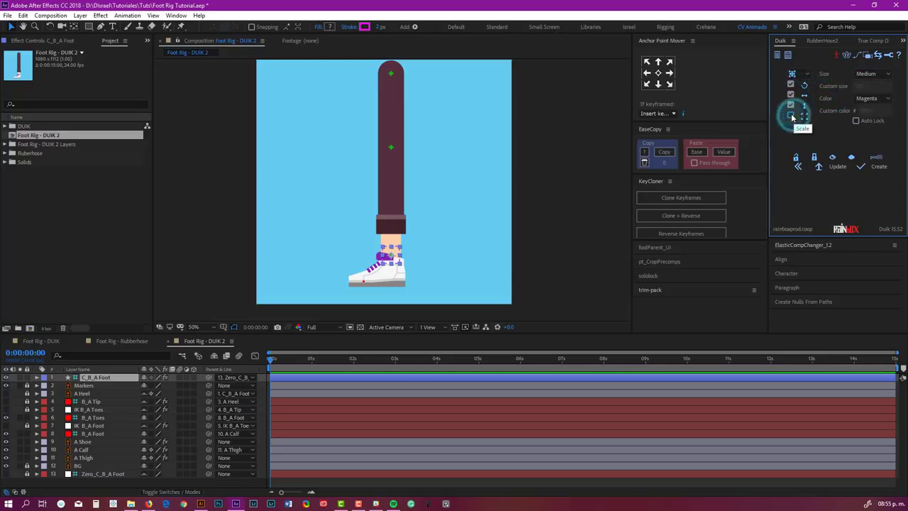
pyautogui.click(832, 166)
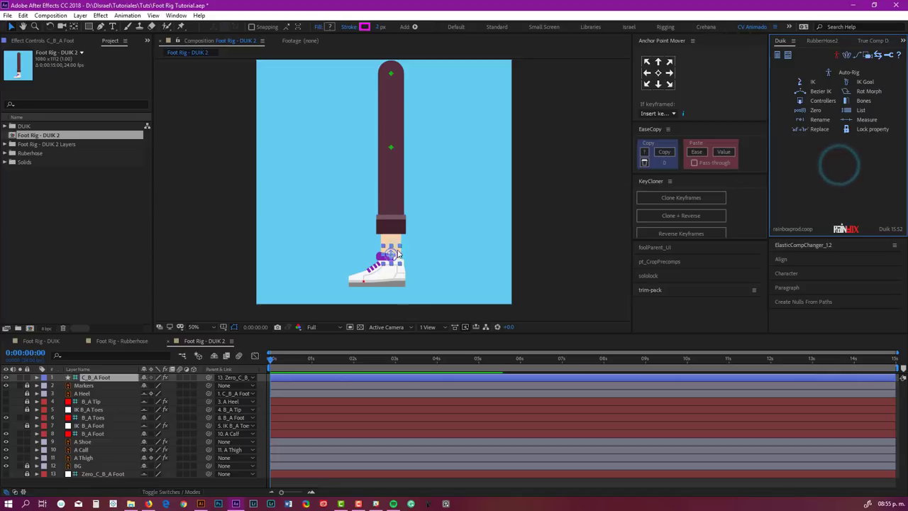
pyautogui.moveTo(390, 257); pyautogui.dragTo(390, 190)
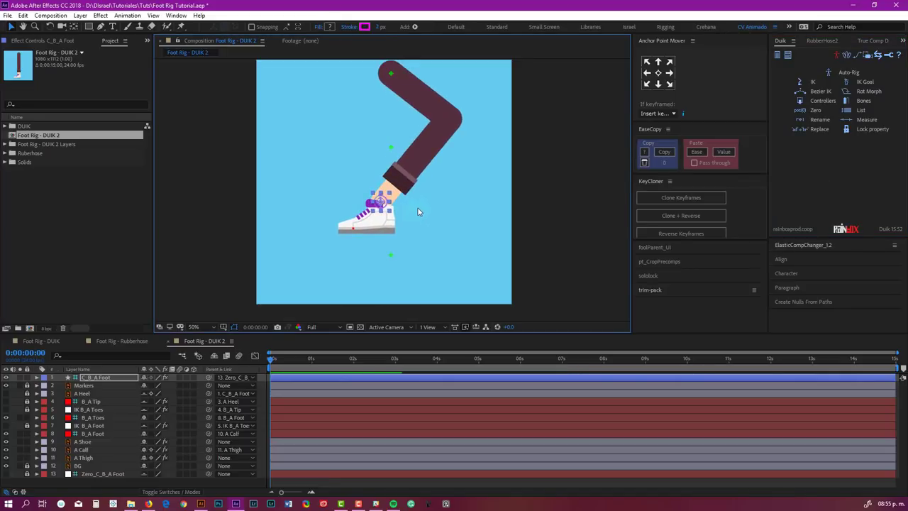
pyautogui.hotkey('ctrl', 'z')
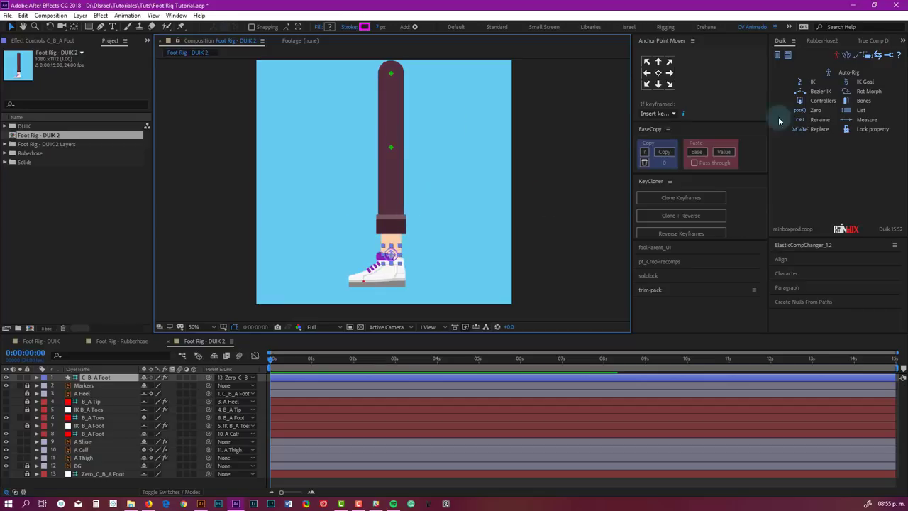
# - Create a Big-size controller on the foot
pyautogui.click(821, 100)
pyautogui.click(865, 74)
pyautogui.click(862, 92)
pyautogui.click(877, 167)
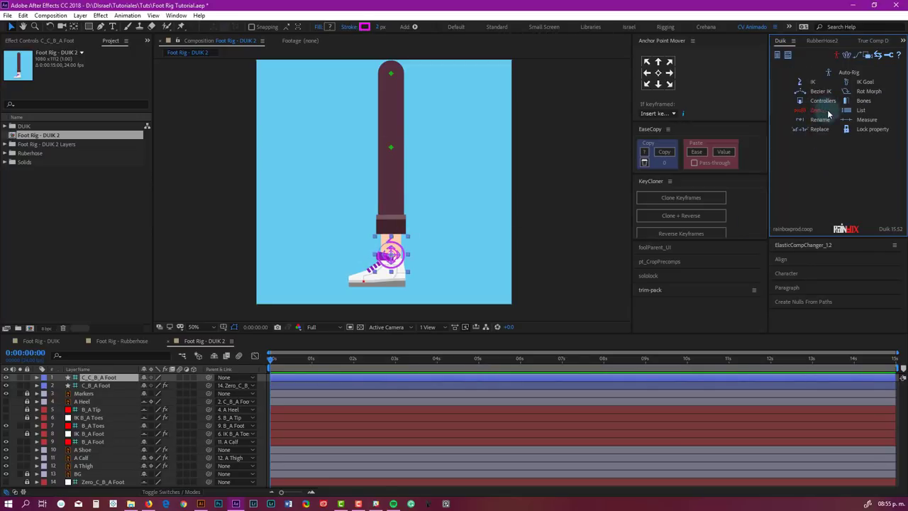
# - Delete that controller and create a fresh foot controller with the default options
pyautogui.press('Delete')
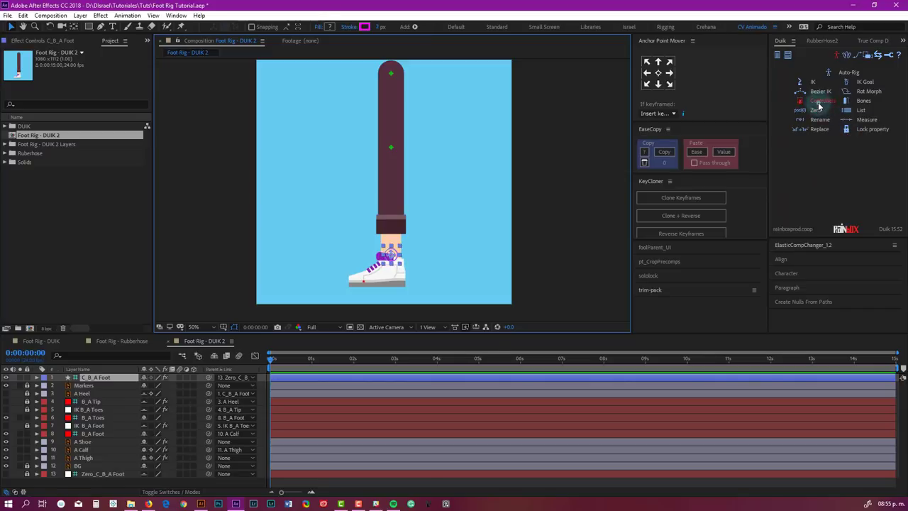
pyautogui.click(822, 100)
pyautogui.click(837, 168)
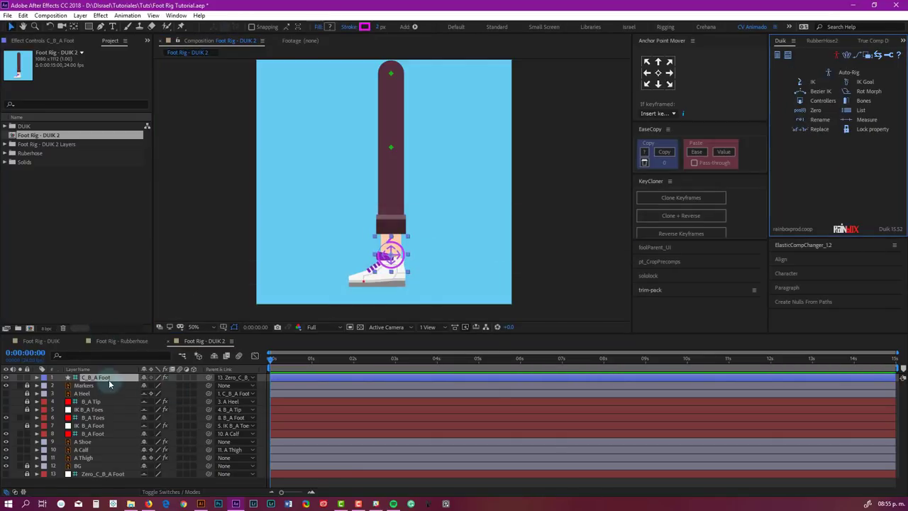
# - Test-bend the leg with the foot controller, undo it, and show the IK Calf effect settings
pyautogui.moveTo(388, 257); pyautogui.dragTo(341, 184)
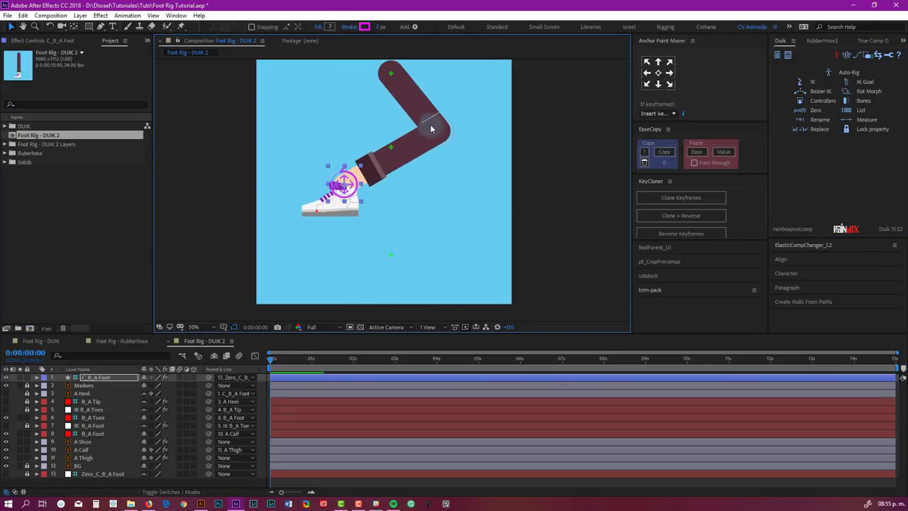
pyautogui.hotkey('ctrl', 'z')
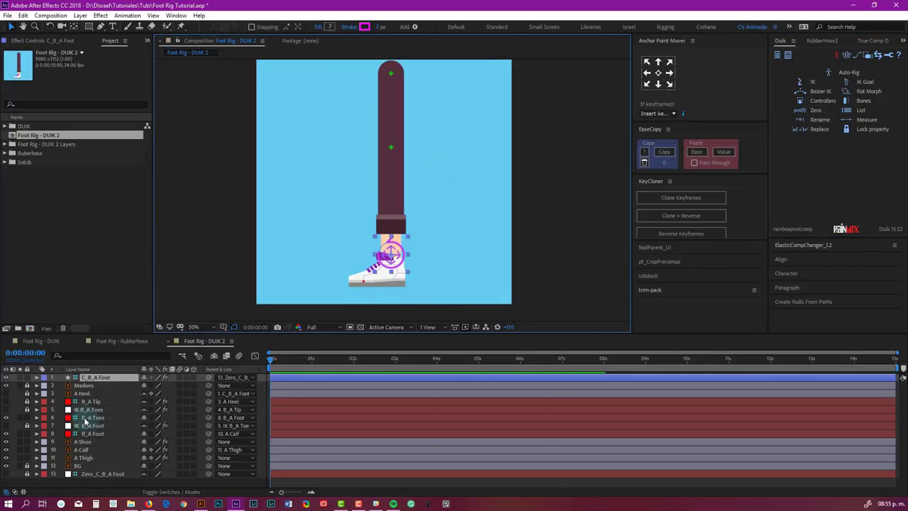
pyautogui.press('F3')
pyautogui.click(86, 68)
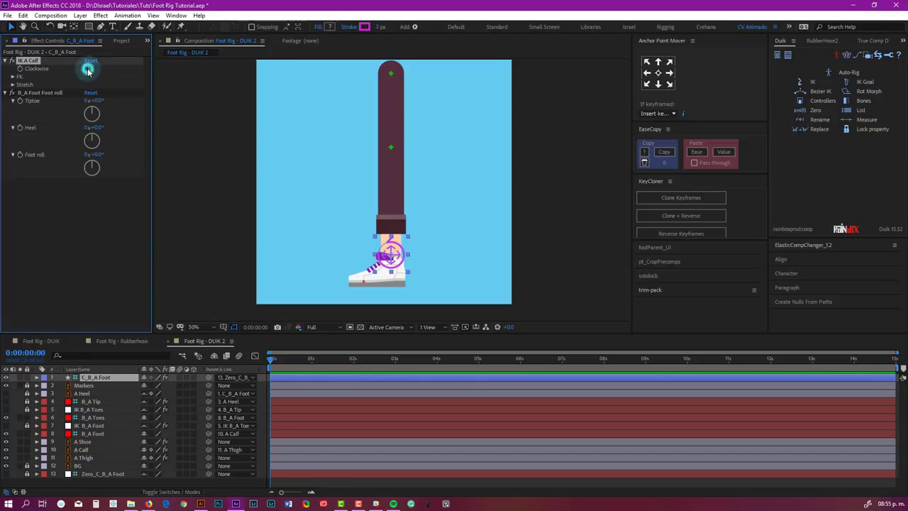
# - Bend the knee and rotate the foot controller, then undo both so the leg is back at rest
pyautogui.moveTo(396, 252); pyautogui.dragTo(385, 208)
pyautogui.press('w')
pyautogui.hotkey('ctrl', 'z')
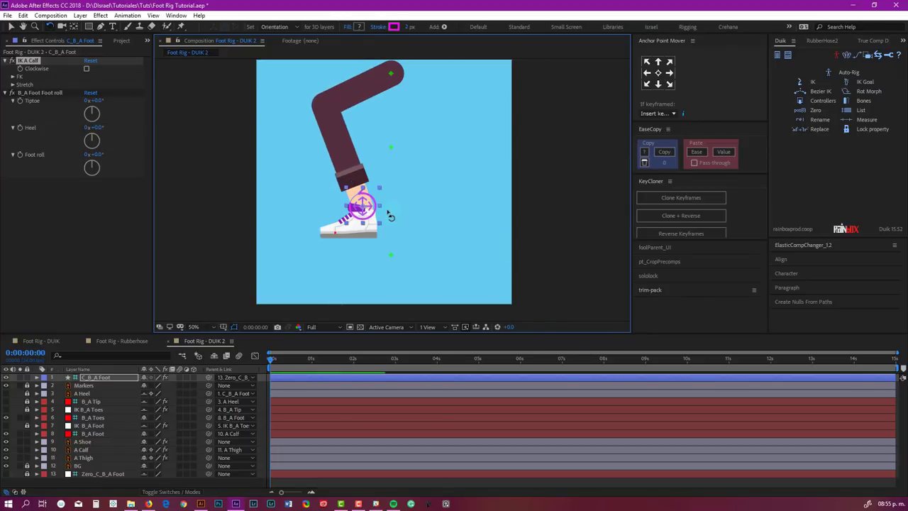
pyautogui.hotkey('ctrl', 'z')
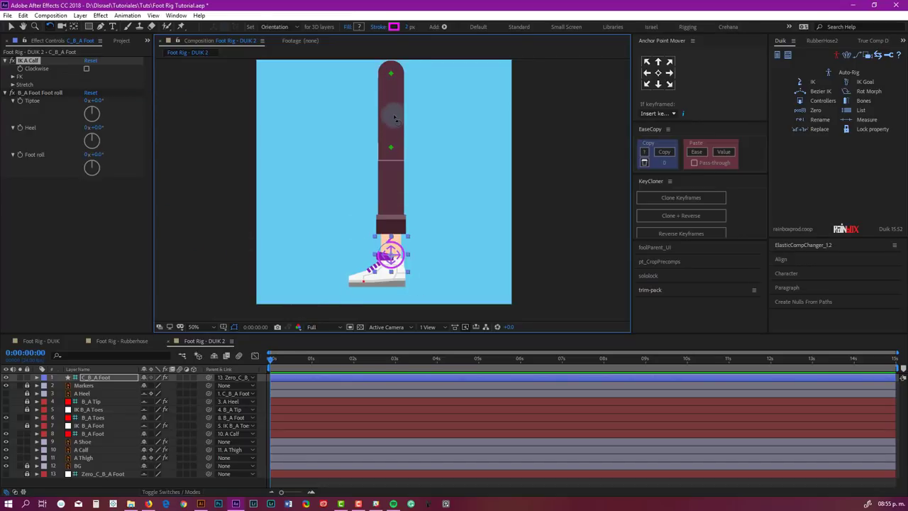
pyautogui.press('v')
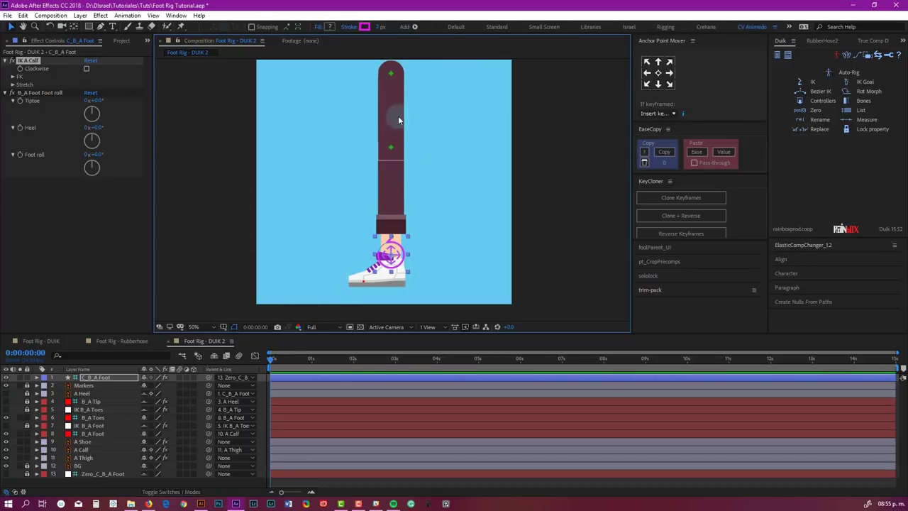
pyautogui.click(35, 93)
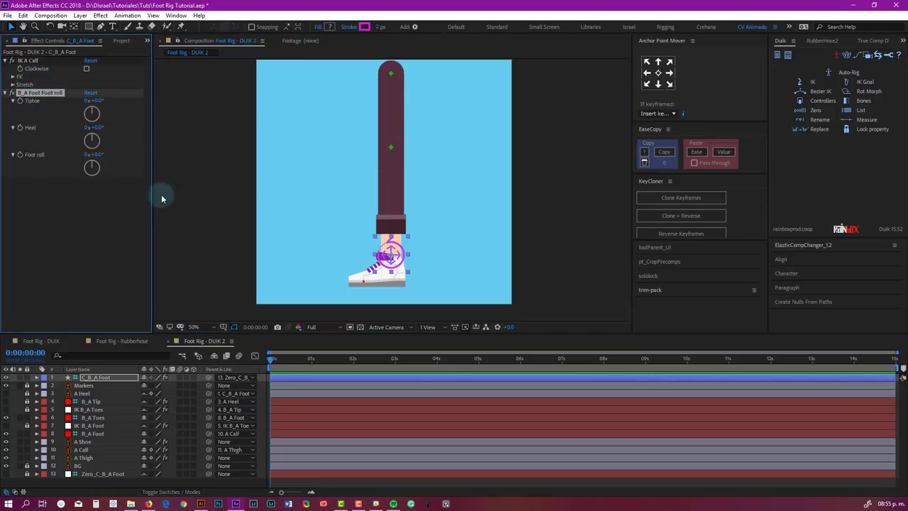
pyautogui.scroll(2, 401, 268)
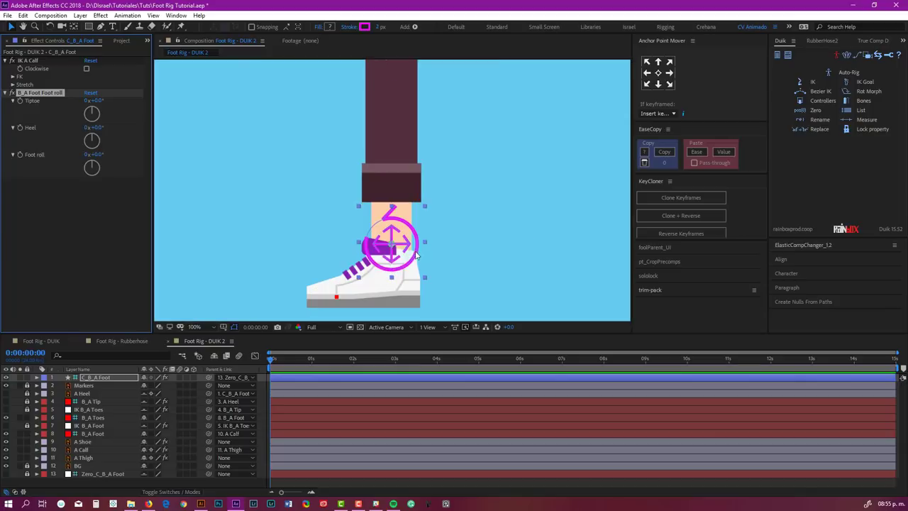
pyautogui.moveTo(405, 266); pyautogui.dragTo(410, 249)
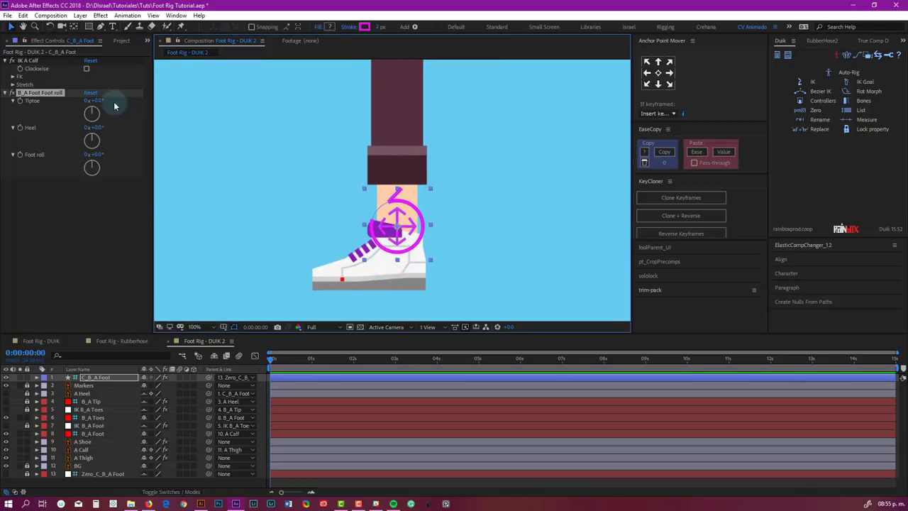
pyautogui.click(31, 100)
pyautogui.click(96, 100)
pyautogui.moveTo(95, 100); pyautogui.dragTo(75, 154)
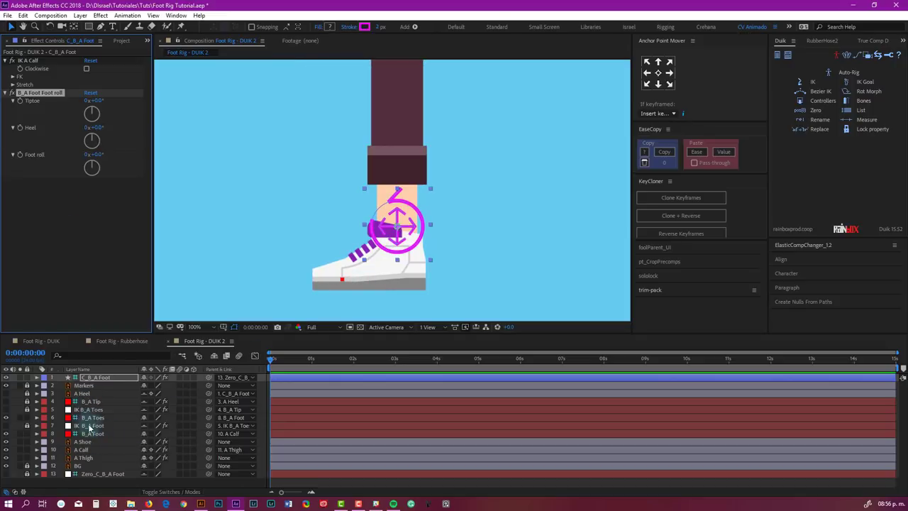
# - Add a Puppet Starch pin at A Shoe's lower-left sole corner with extent 40
pyautogui.click(84, 441)
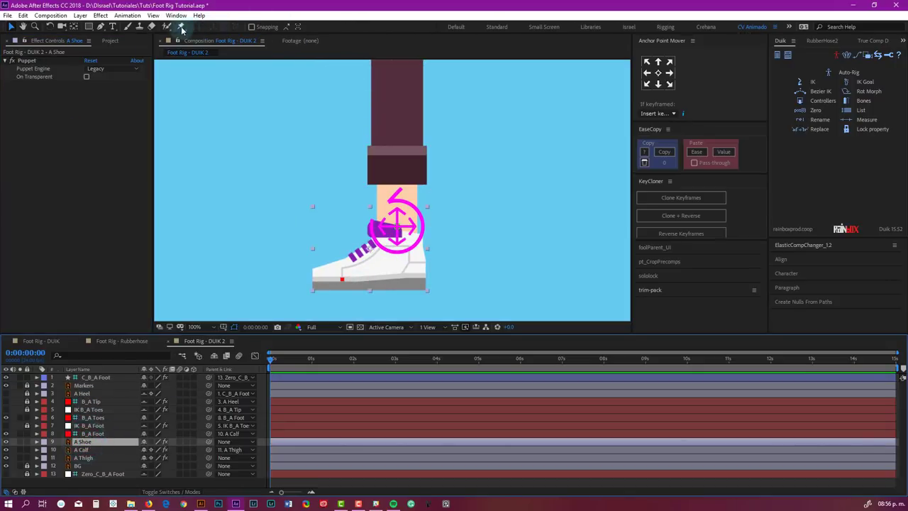
pyautogui.click(182, 28)
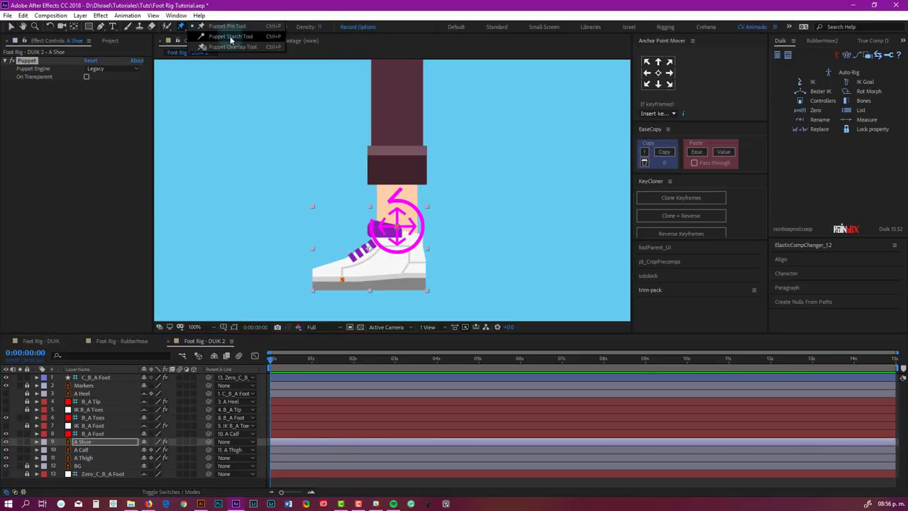
pyautogui.moveTo(230, 37); pyautogui.dragTo(230, 38)
pyautogui.scroll(4, 323, 302)
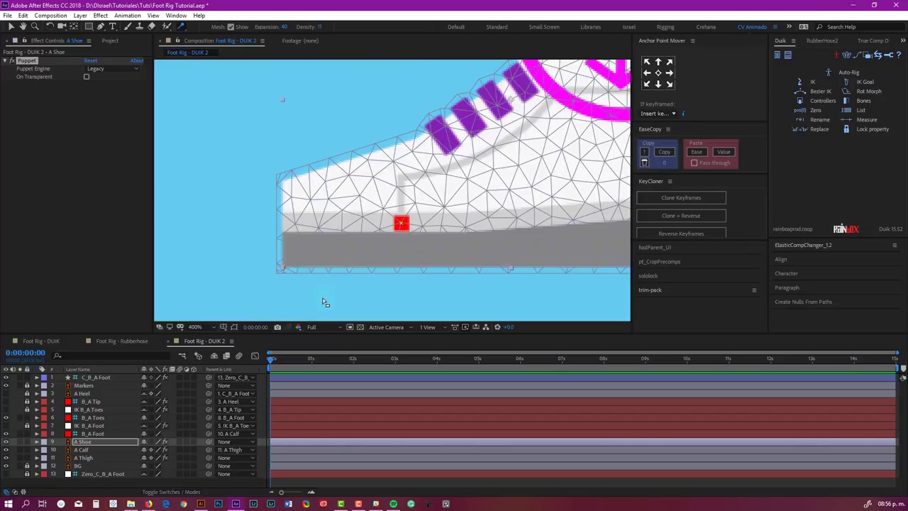
pyautogui.click(289, 259)
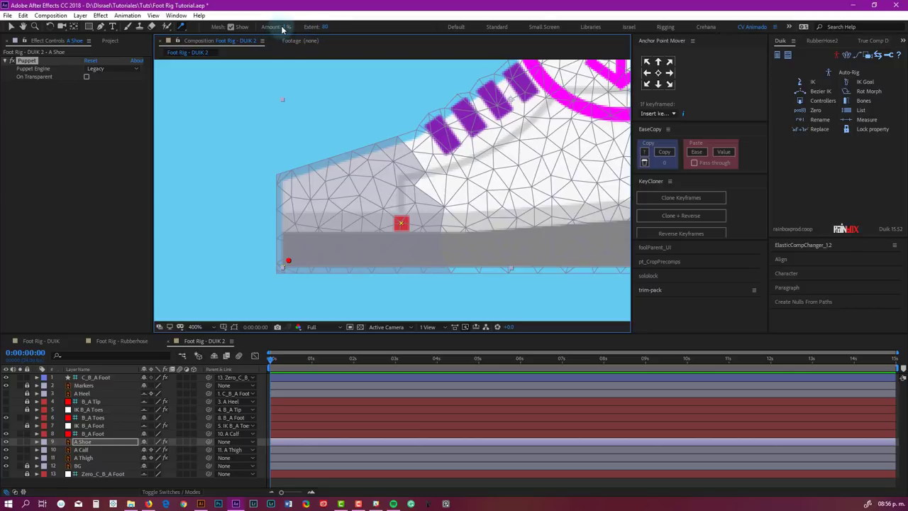
pyautogui.click(327, 26)
pyautogui.write('40')
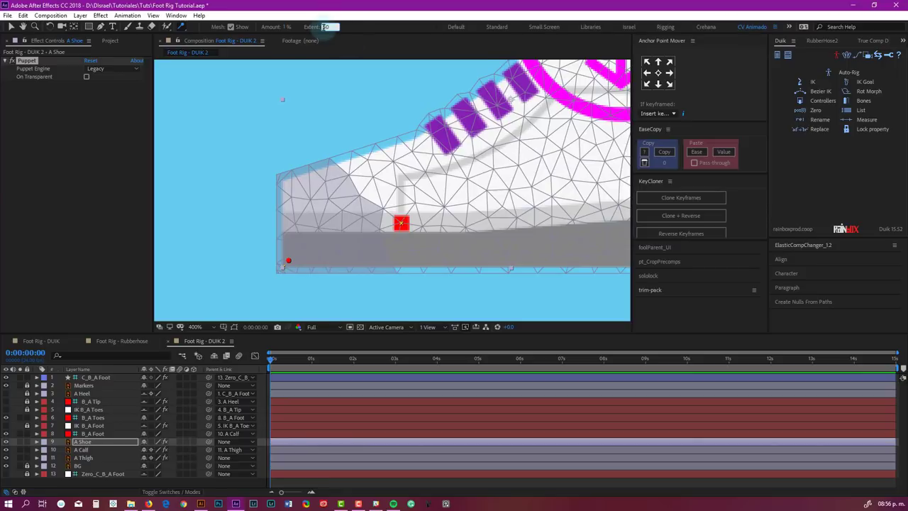
pyautogui.click(84, 441)
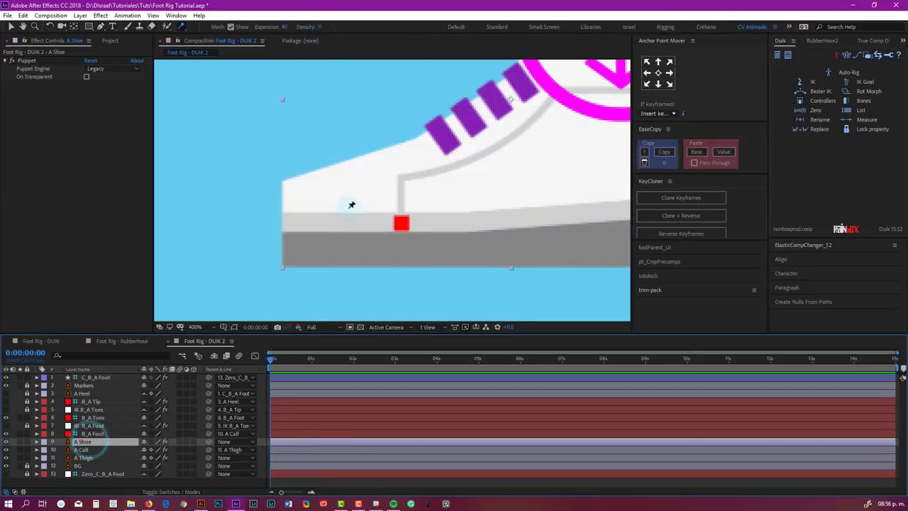
pyautogui.scroll(-2, 383, 211)
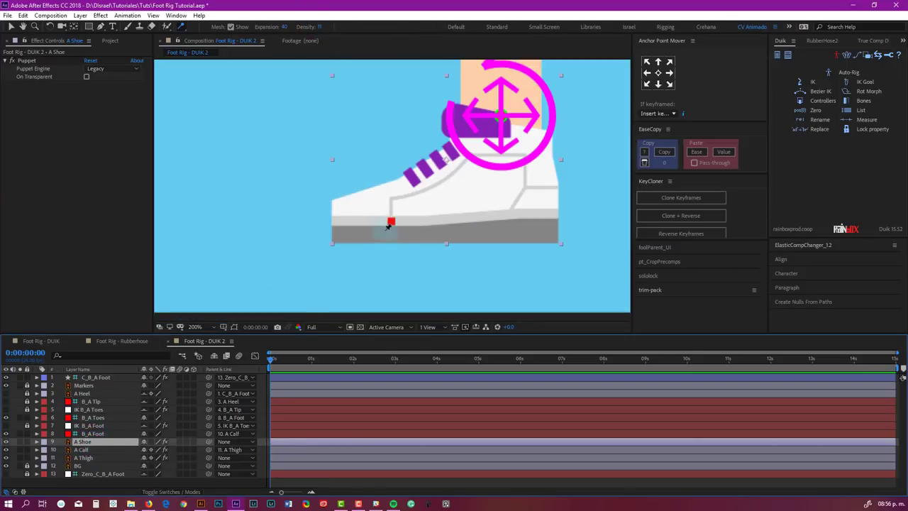
pyautogui.press('v')
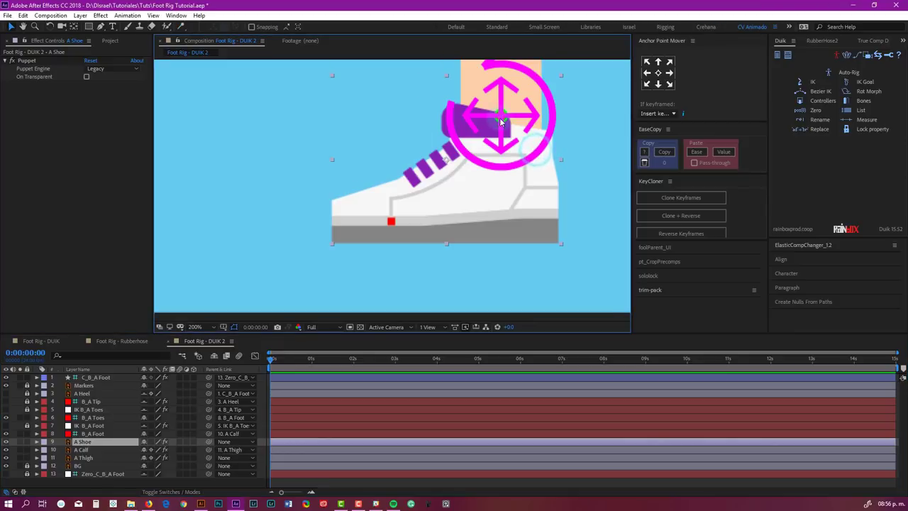
# - Test Foot roll on C_B_A Foot, reset it to 0°, and hide the shy layers
pyautogui.click(95, 377)
pyautogui.moveTo(94, 154)
pyautogui.mouseDown()
pyautogui.moveTo(106, 154)
pyautogui.moveTo(79, 154)
pyautogui.moveTo(107, 151)
pyautogui.moveTo(85, 154)
pyautogui.mouseUp()
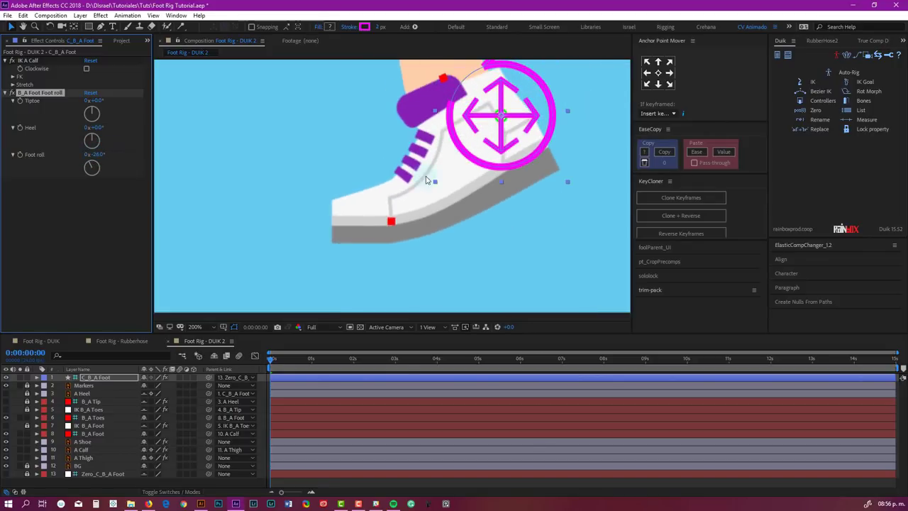
pyautogui.scroll(-2, 461, 151)
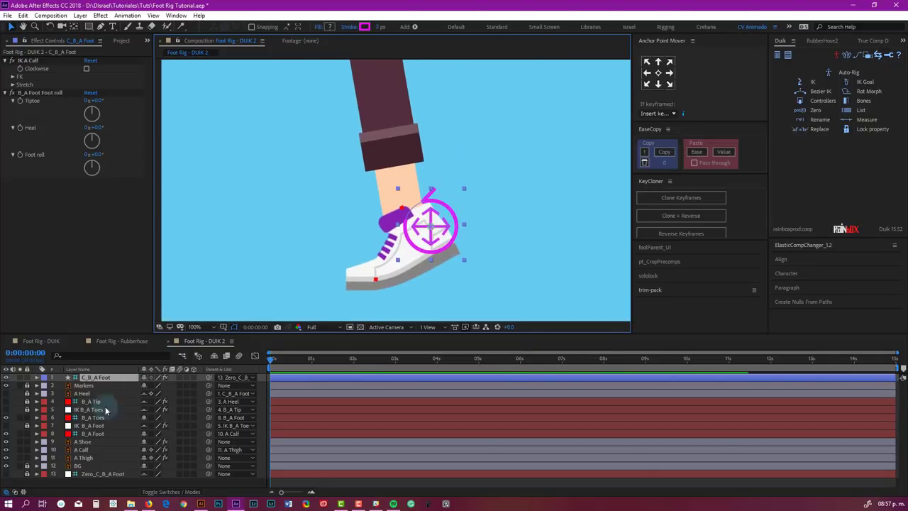
pyautogui.hotkey('ctrl', 'z')
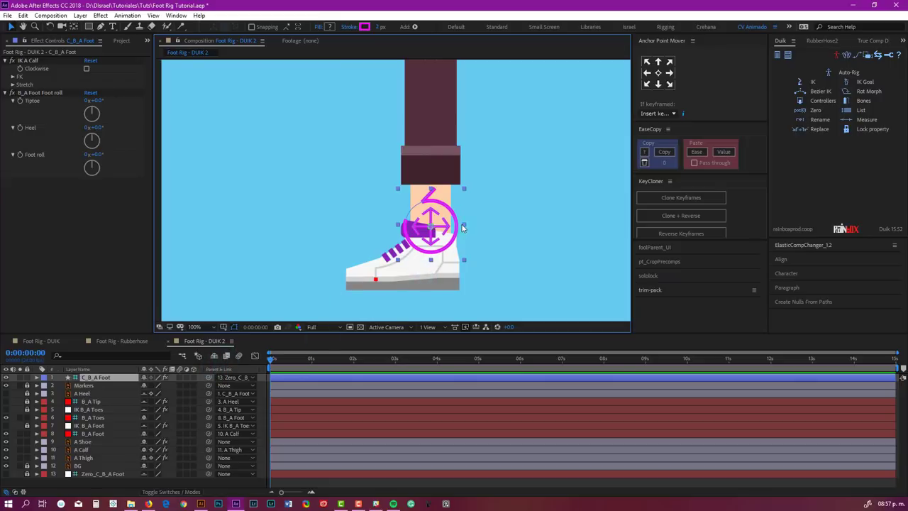
pyautogui.scroll(-2, 482, 152)
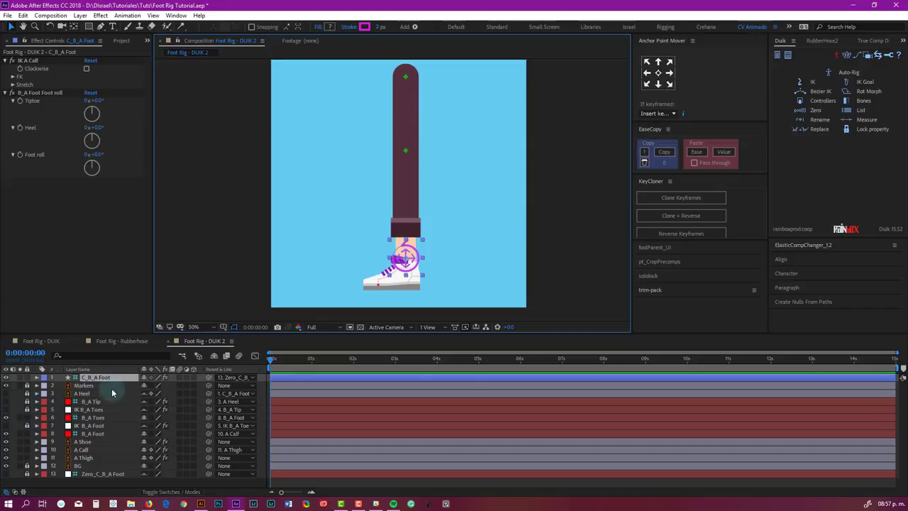
pyautogui.click(213, 357)
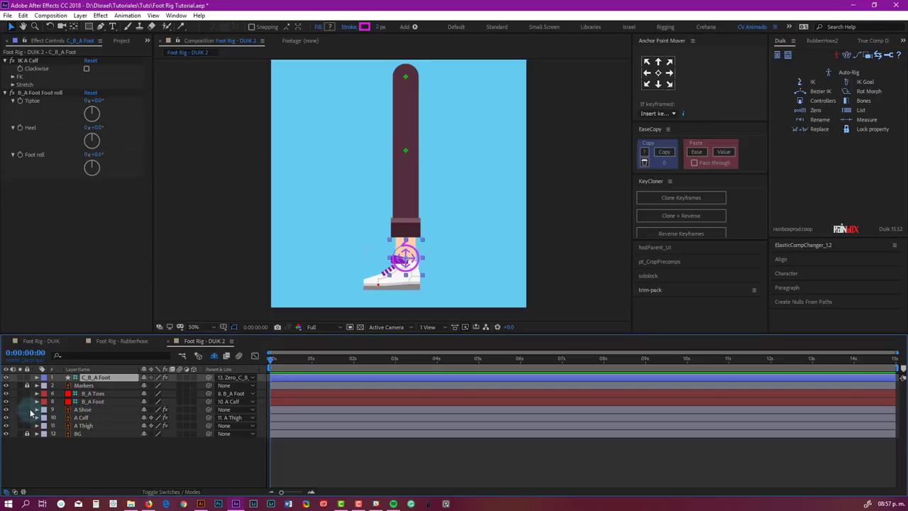
# - Lock A Shoe, A Calf and A Thigh, then unlock A Shoe and parent it to B_A Foot
pyautogui.moveTo(27, 409); pyautogui.dragTo(27, 426)
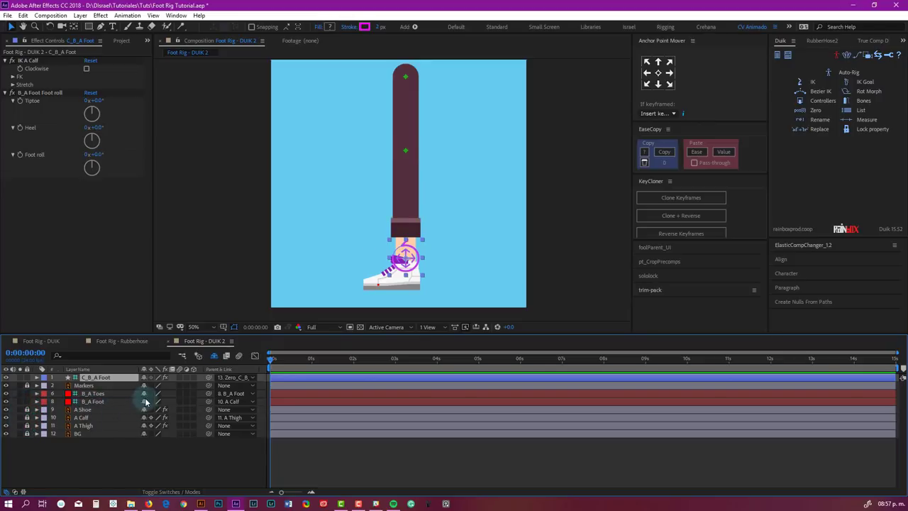
pyautogui.click(84, 413)
pyautogui.click(27, 409)
pyautogui.click(84, 410)
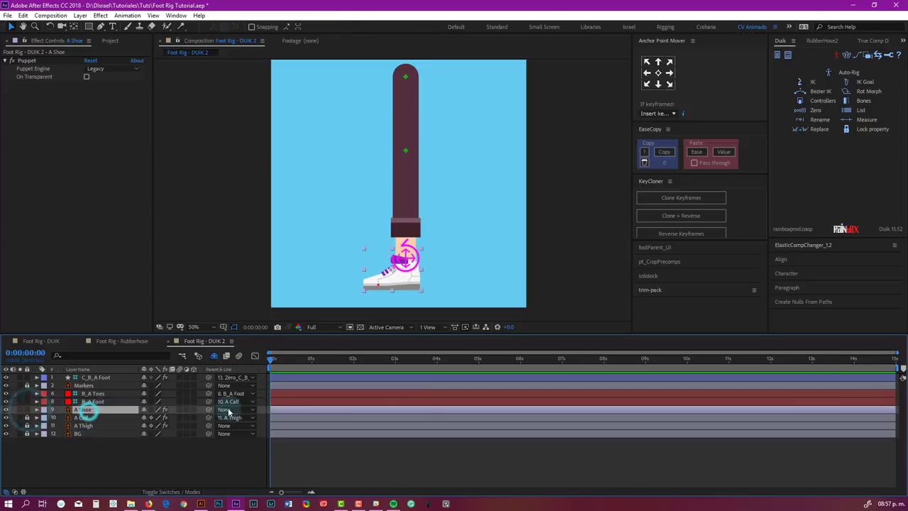
pyautogui.moveTo(208, 410); pyautogui.dragTo(102, 404)
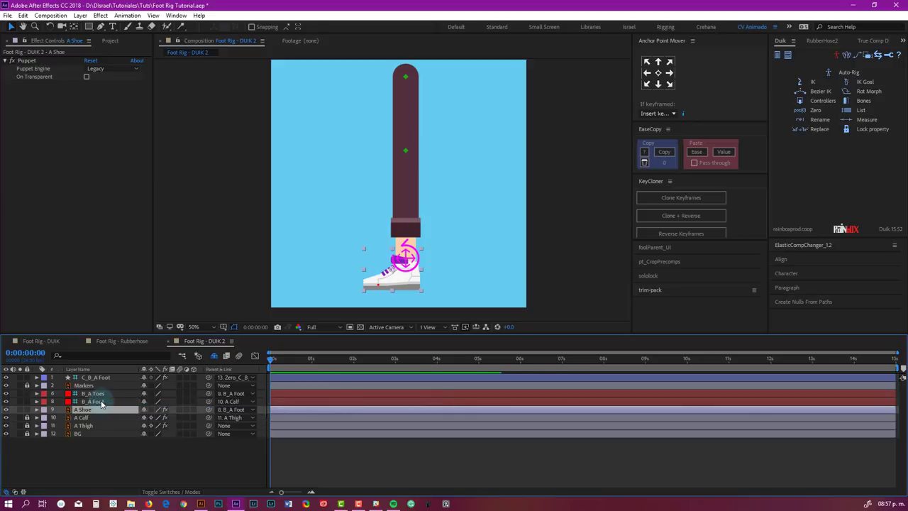
pyautogui.click(89, 403)
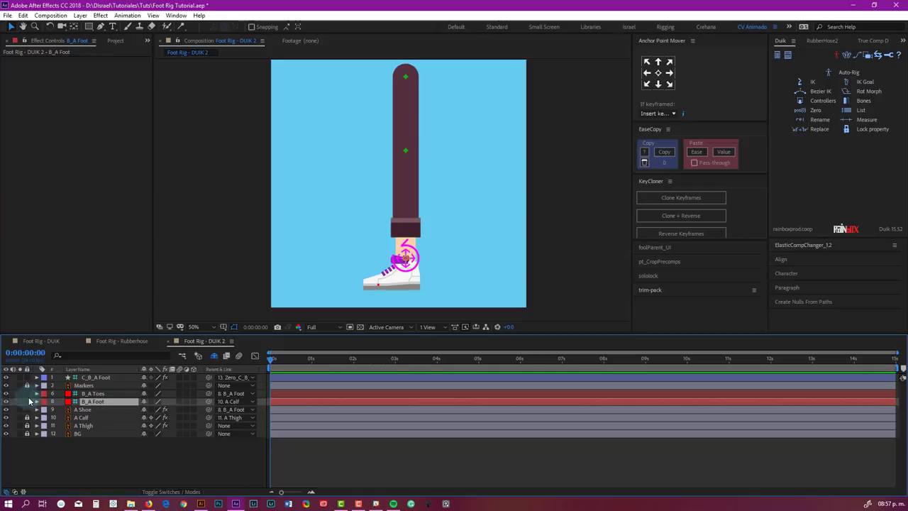
# - Shy A Calf, A Thigh, A Shoe, B_A Toes, B_A Foot and Markers, locking A Shoe and B_A Foot
pyautogui.click(144, 418)
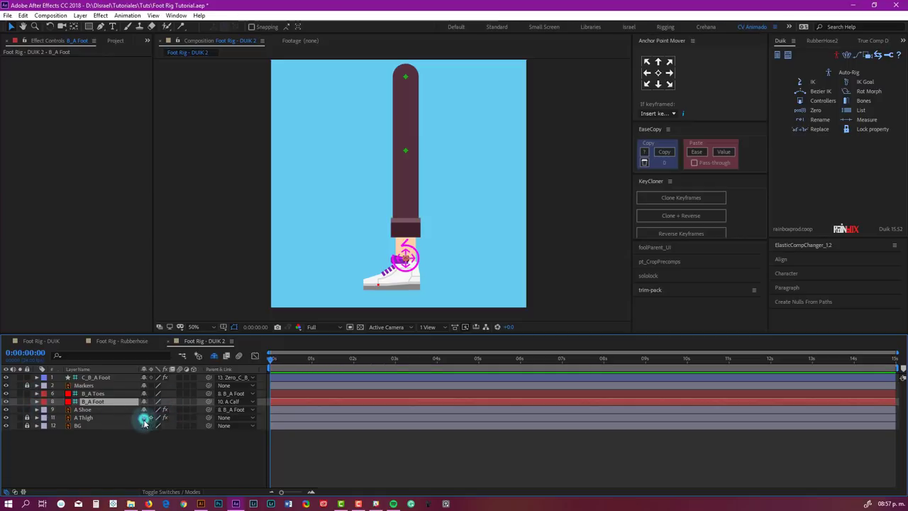
pyautogui.click(144, 418)
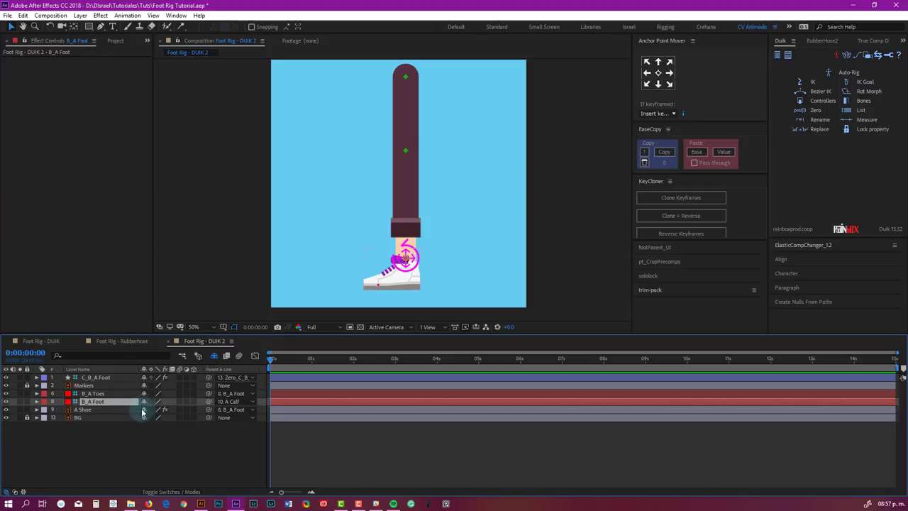
pyautogui.click(27, 409)
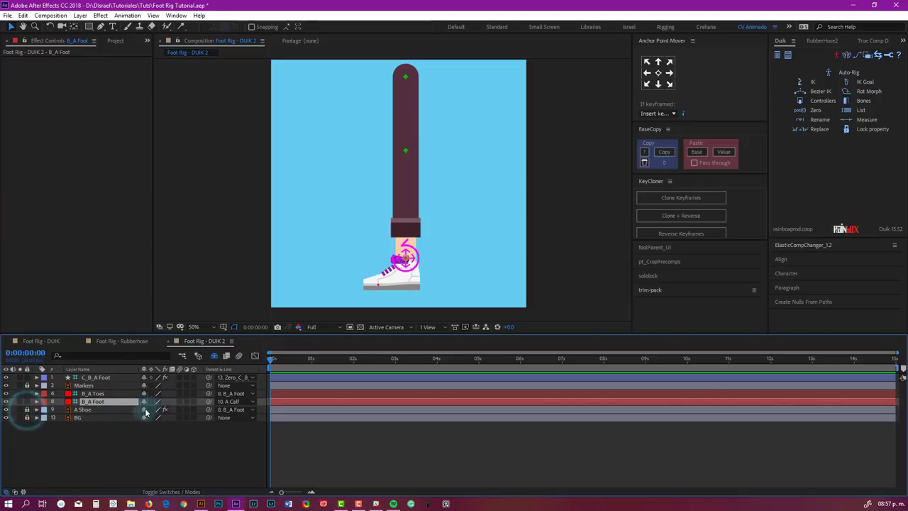
pyautogui.click(144, 410)
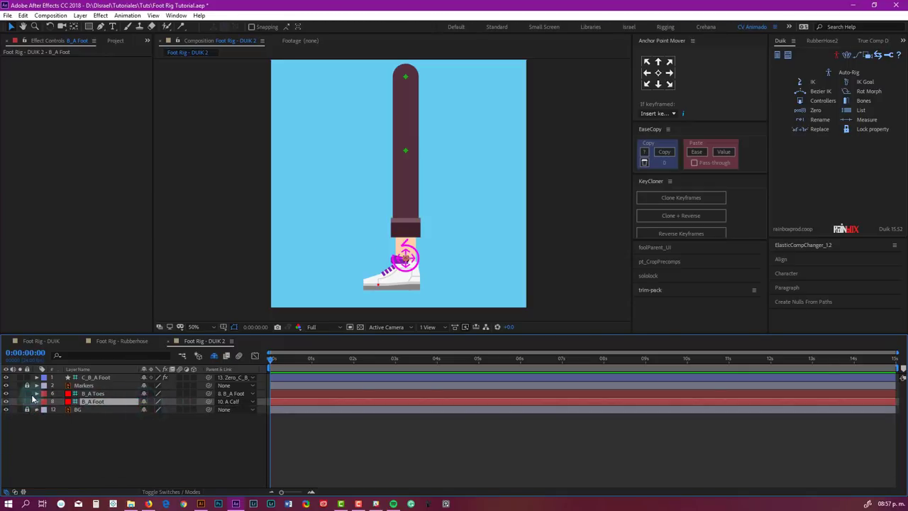
pyautogui.click(27, 400)
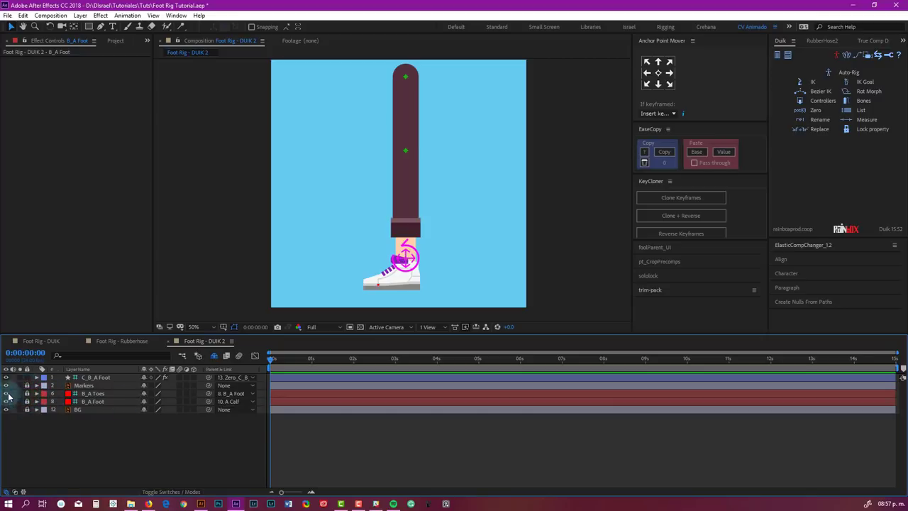
pyautogui.click(144, 394)
pyautogui.click(144, 393)
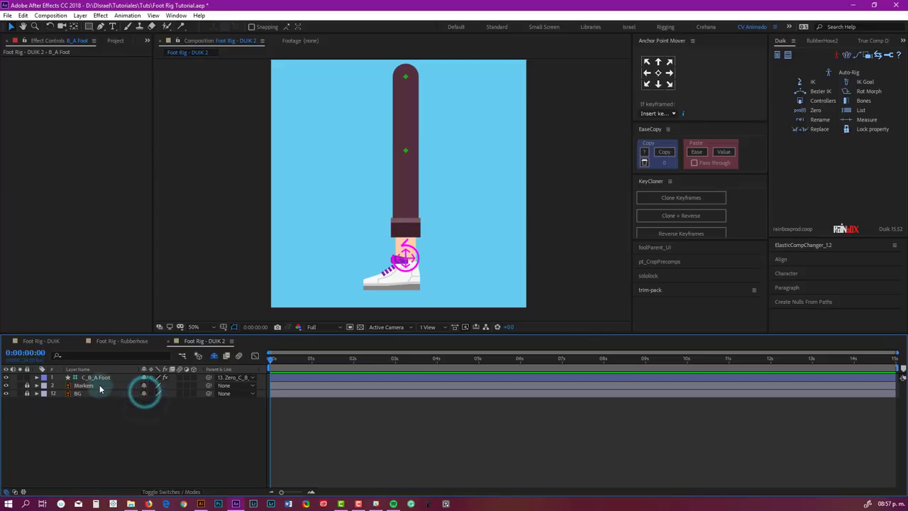
pyautogui.click(144, 386)
# - Test the C_B_A Foot controller's knee bend and Foot roll, resetting both to rest
pyautogui.click(88, 377)
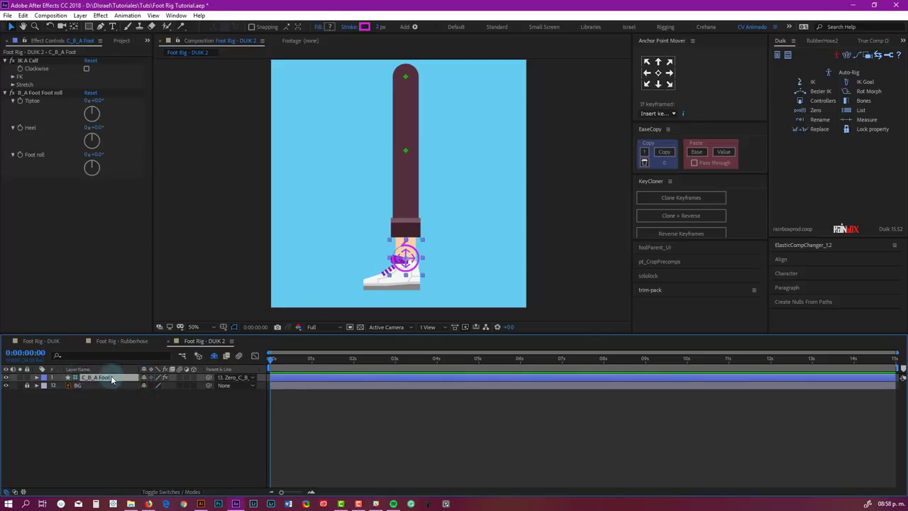
pyautogui.moveTo(405, 259); pyautogui.dragTo(376, 203)
pyautogui.hotkey('ctrl', 'z')
pyautogui.moveTo(99, 154); pyautogui.dragTo(182, 187)
pyautogui.hotkey('ctrl', 'z')
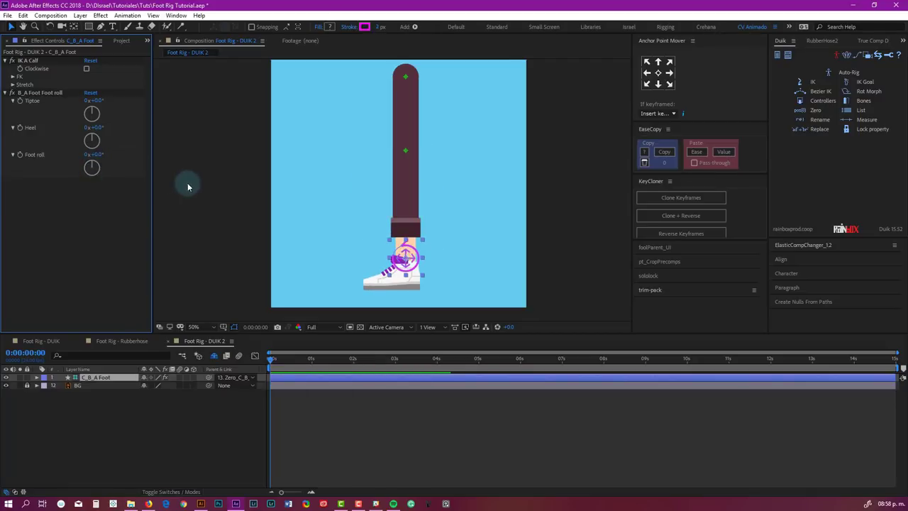
pyautogui.click(202, 505)
pyautogui.click(430, 344)
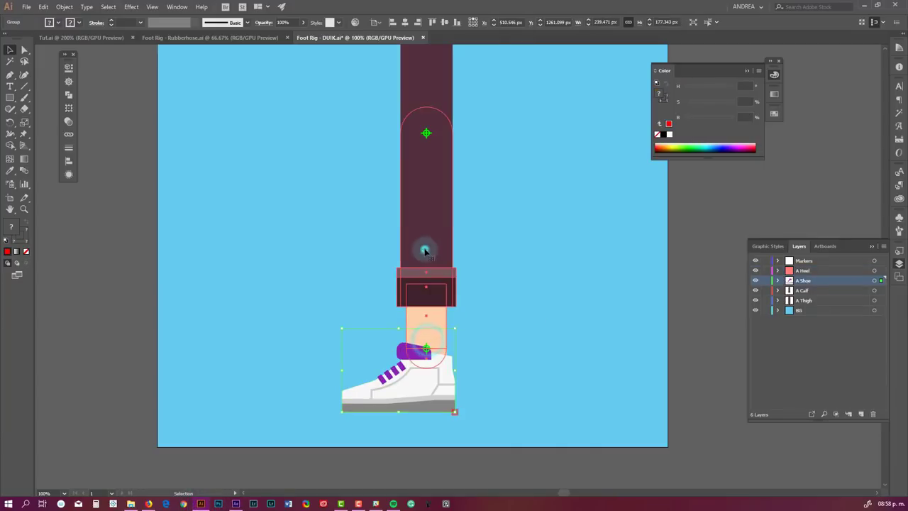
pyautogui.click(427, 247)
pyautogui.moveTo(433, 150); pyautogui.dragTo(415, 247)
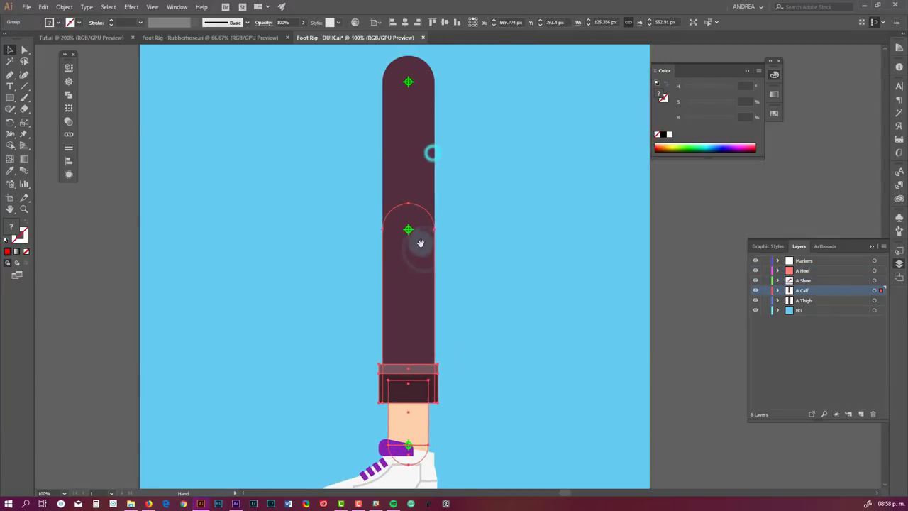
pyautogui.click(416, 117)
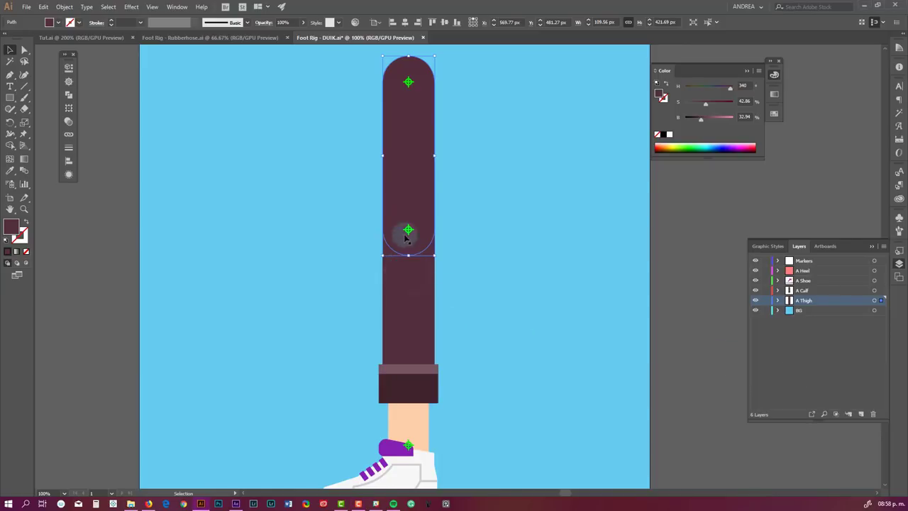
pyautogui.click(425, 286)
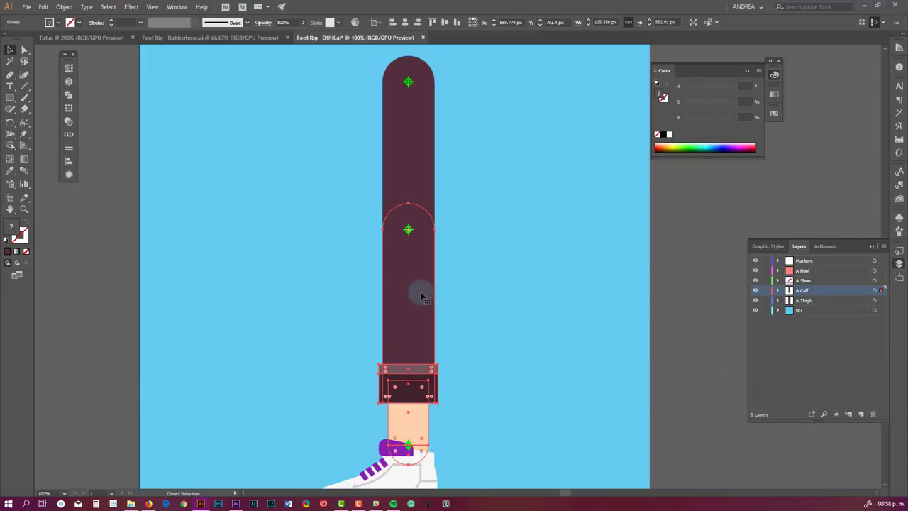
pyautogui.hotkey('ctrl', 'y')
pyautogui.scroll(1, 405, 229)
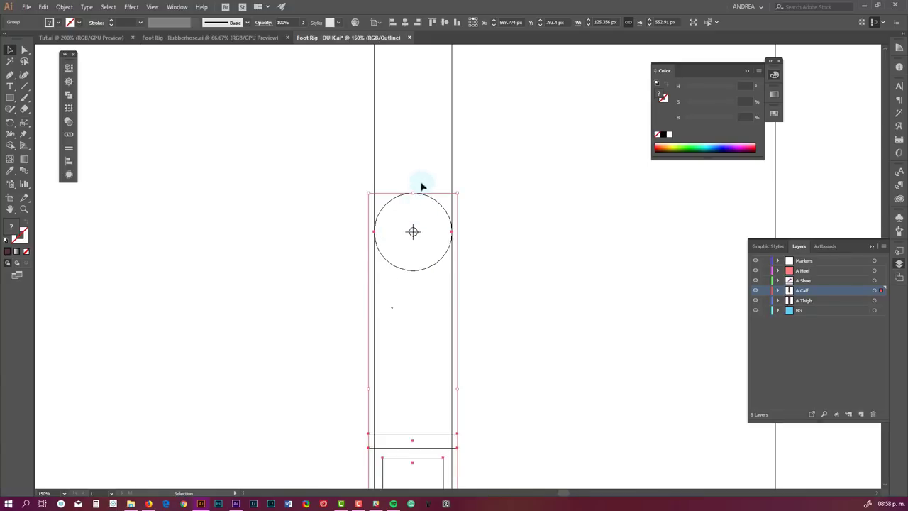
pyautogui.scroll(-1, 426, 184)
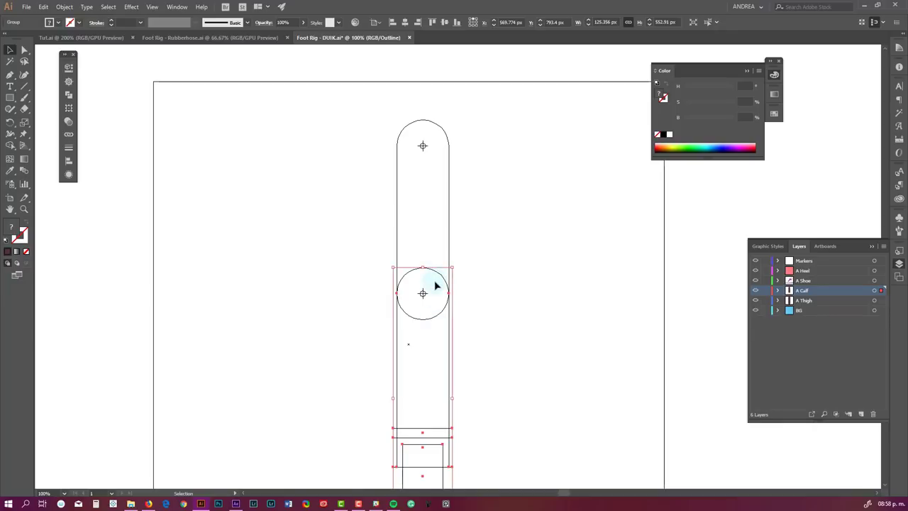
pyautogui.scroll(-2, 463, 413)
pyautogui.click(463, 414)
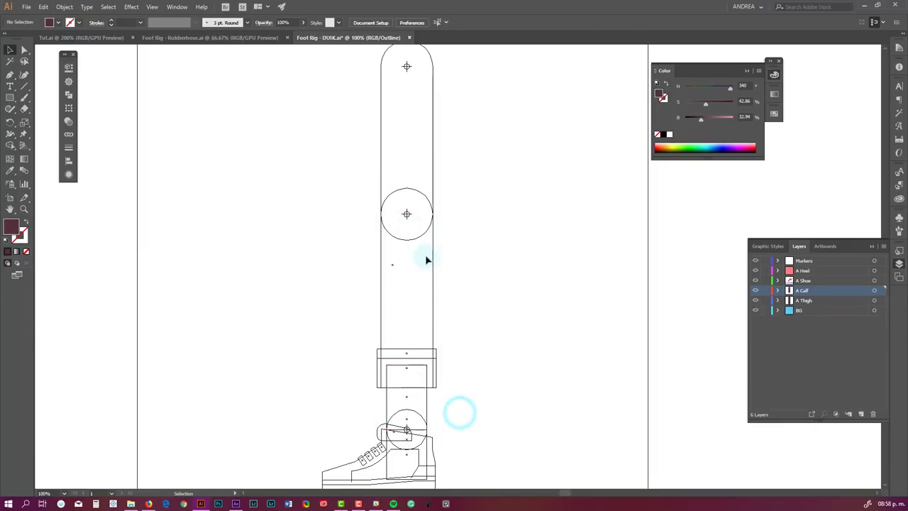
pyautogui.moveTo(427, 403); pyautogui.dragTo(359, 395)
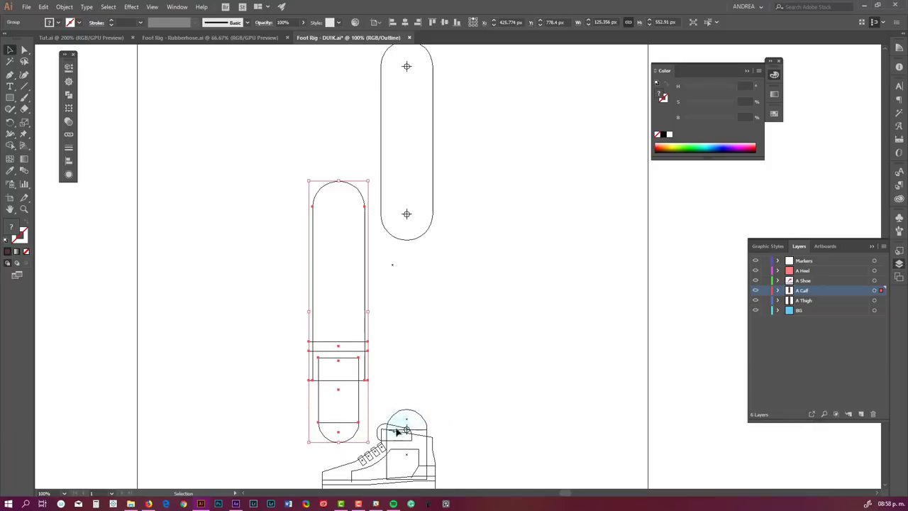
pyautogui.moveTo(360, 434); pyautogui.dragTo(428, 443)
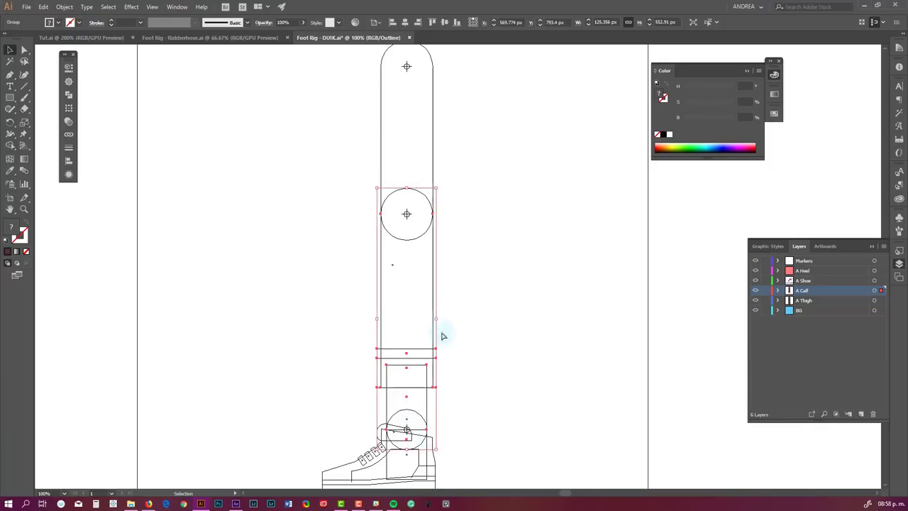
pyautogui.hotkey('ctrl', 'y')
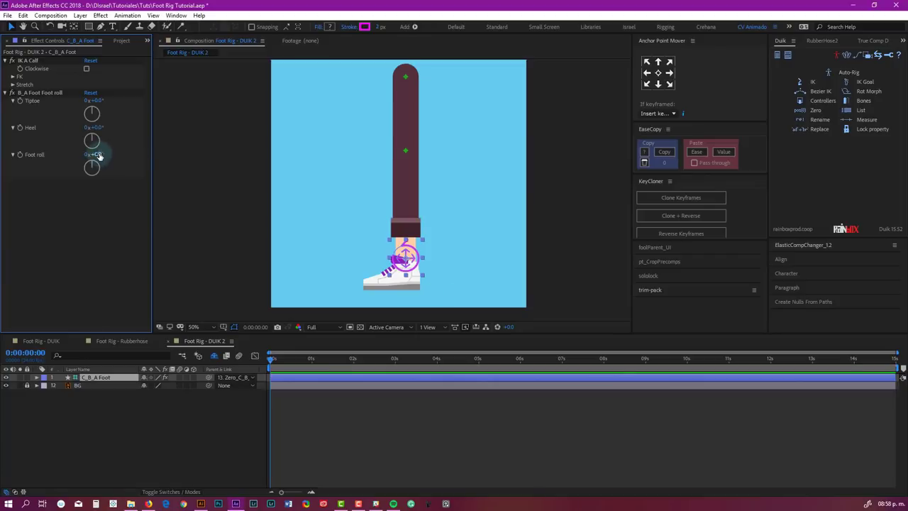
# - Scrub Foot roll to test the roll, then switch to the Foot Rig - Rubberhose composition
pyautogui.moveTo(99, 153)
pyautogui.mouseDown()
pyautogui.moveTo(89, 152)
pyautogui.moveTo(112, 149)
pyautogui.moveTo(87, 152)
pyautogui.mouseUp()
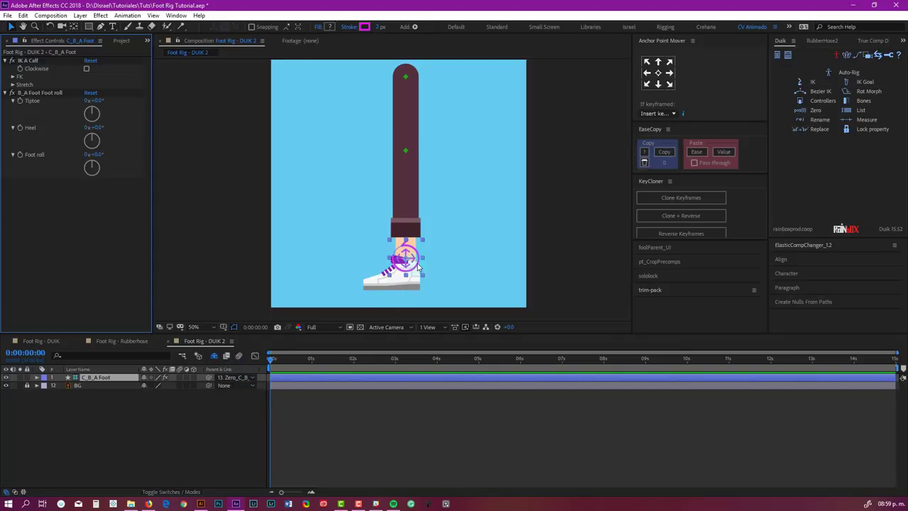
pyautogui.click(135, 342)
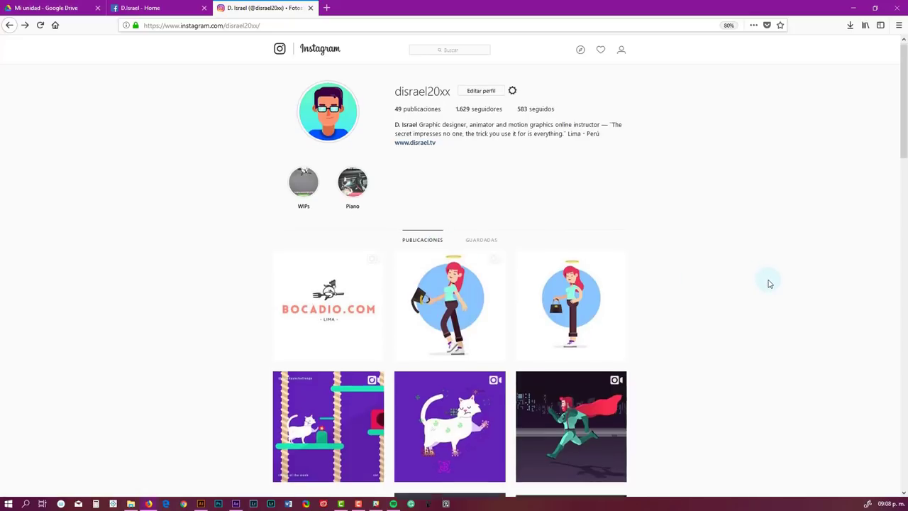
pyautogui.scroll(-3, 770, 282)
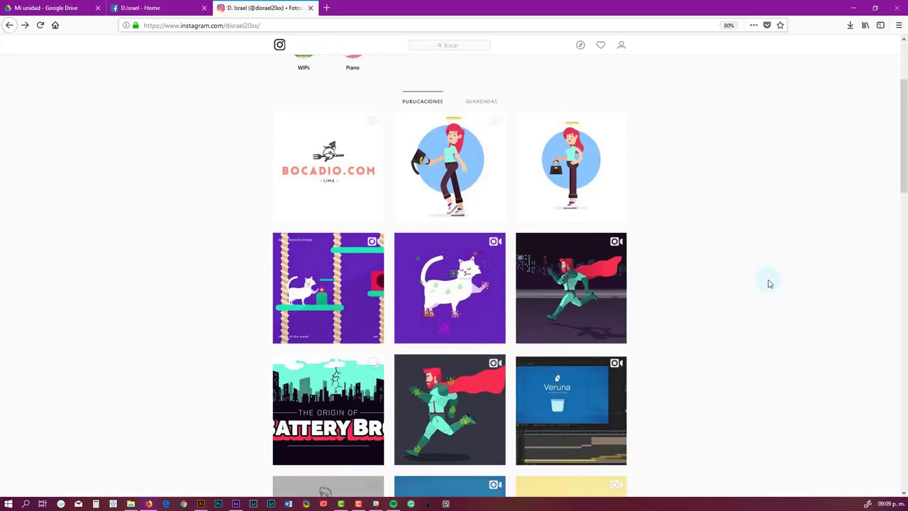
pyautogui.click(472, 374)
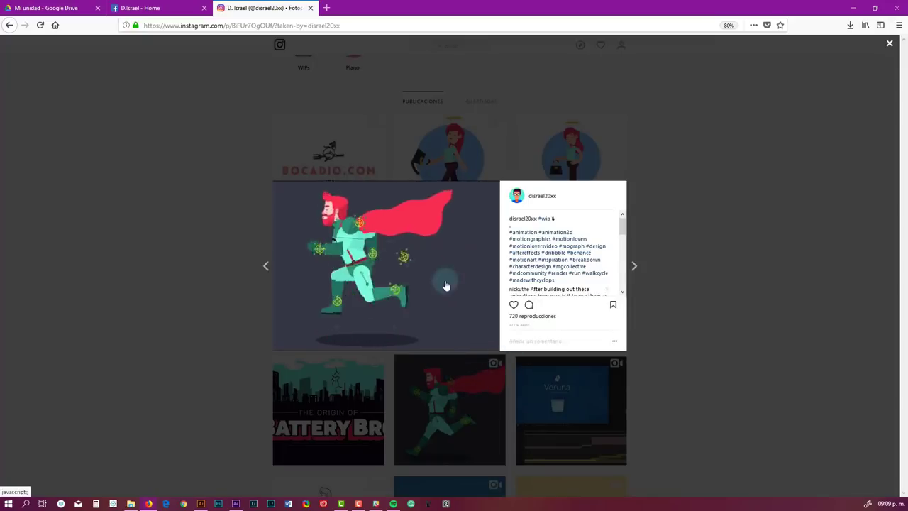
pyautogui.click(707, 314)
pyautogui.scroll(-3, 383, 355)
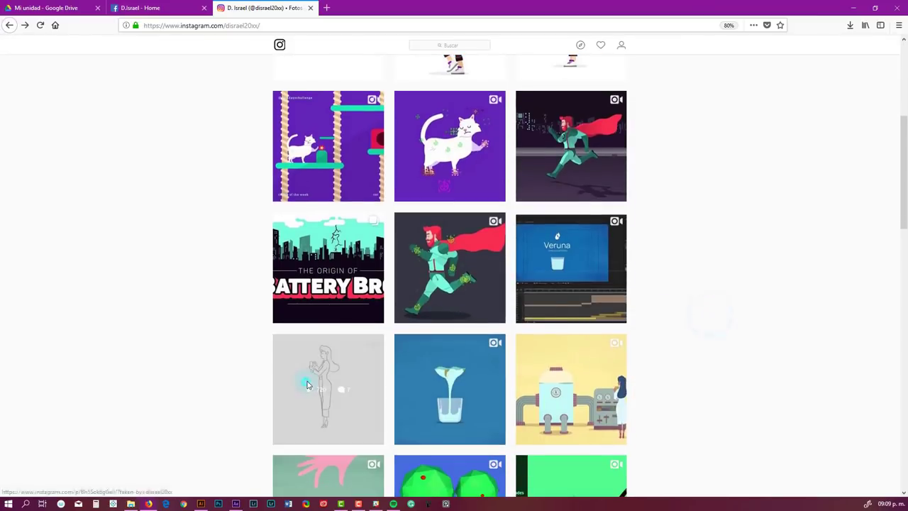
pyautogui.click(306, 382)
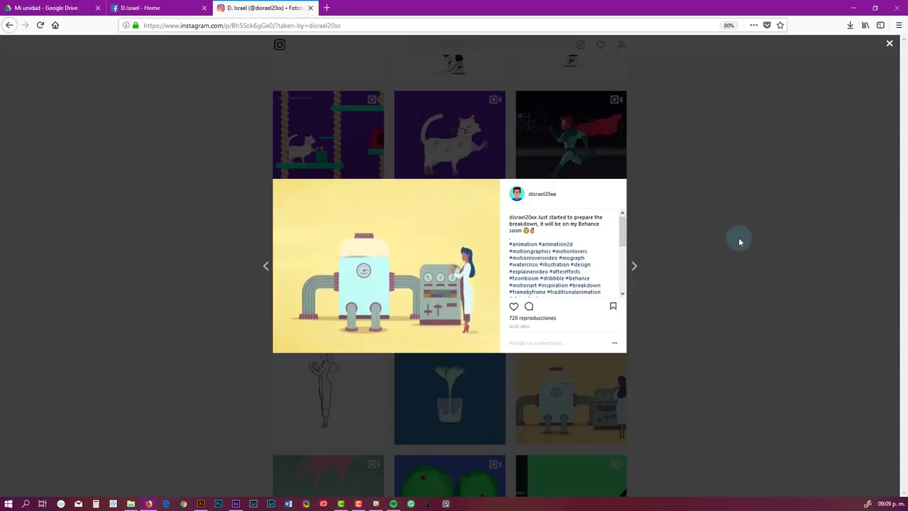
pyautogui.click(739, 237)
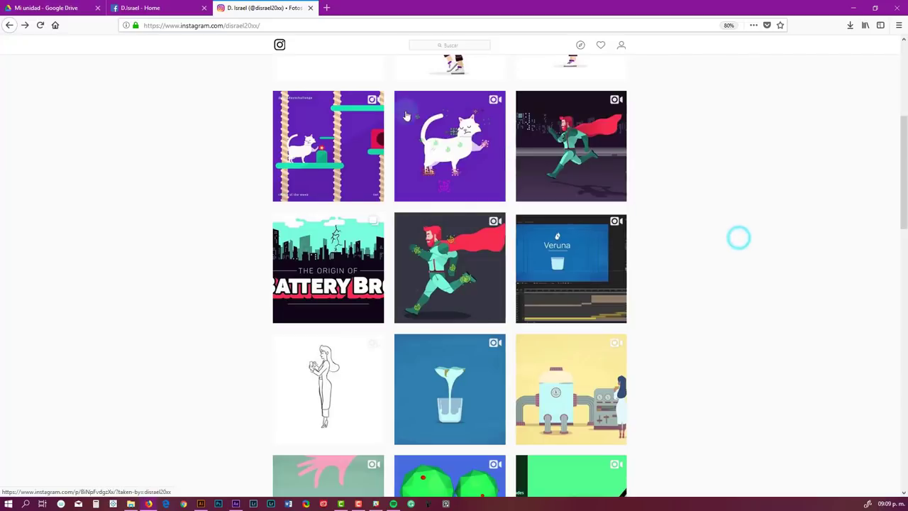
pyautogui.click(165, 7)
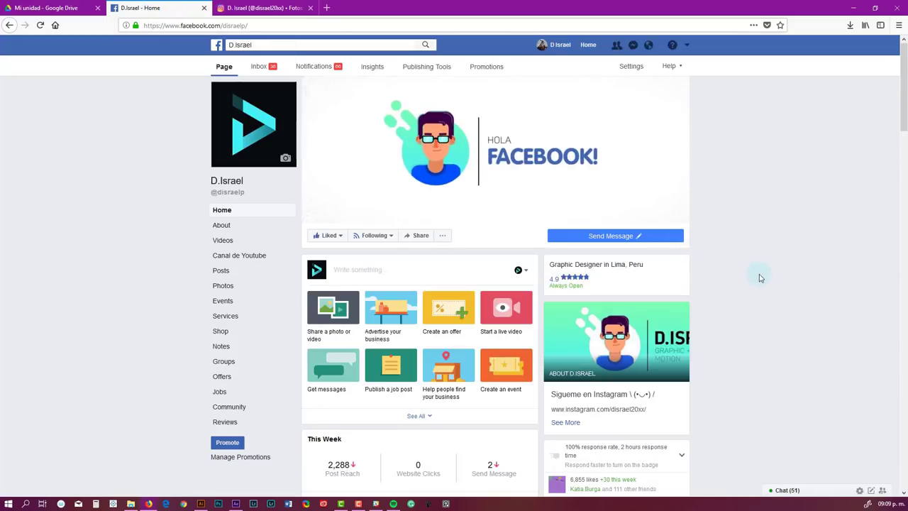
pyautogui.scroll(-3, 497, 312)
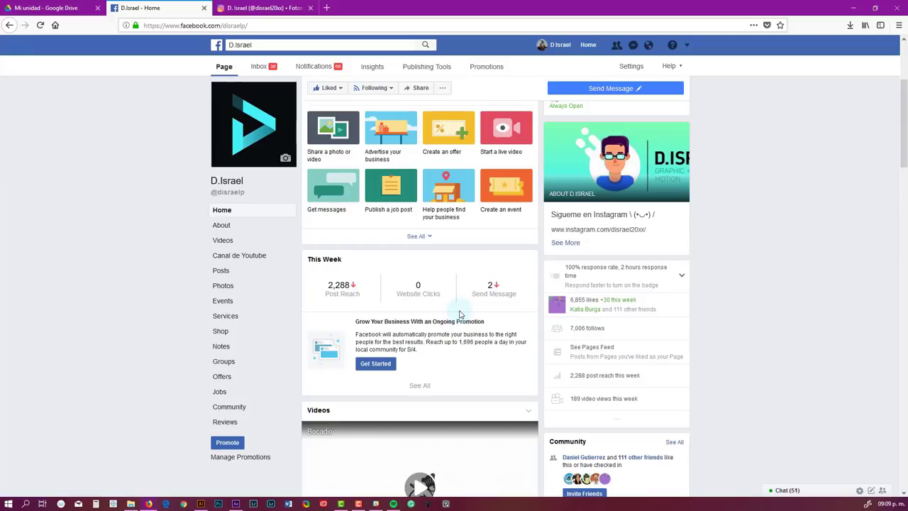
pyautogui.scroll(-6, 454, 315)
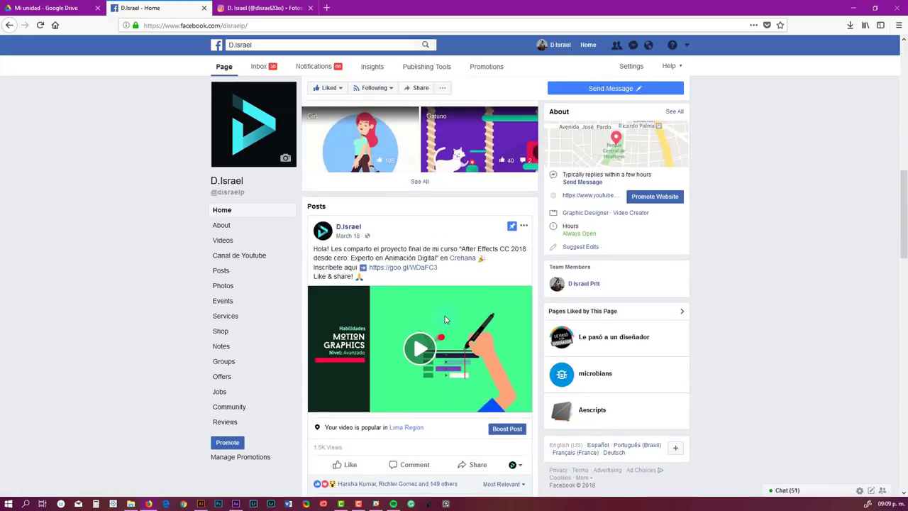
pyautogui.scroll(-2, 444, 316)
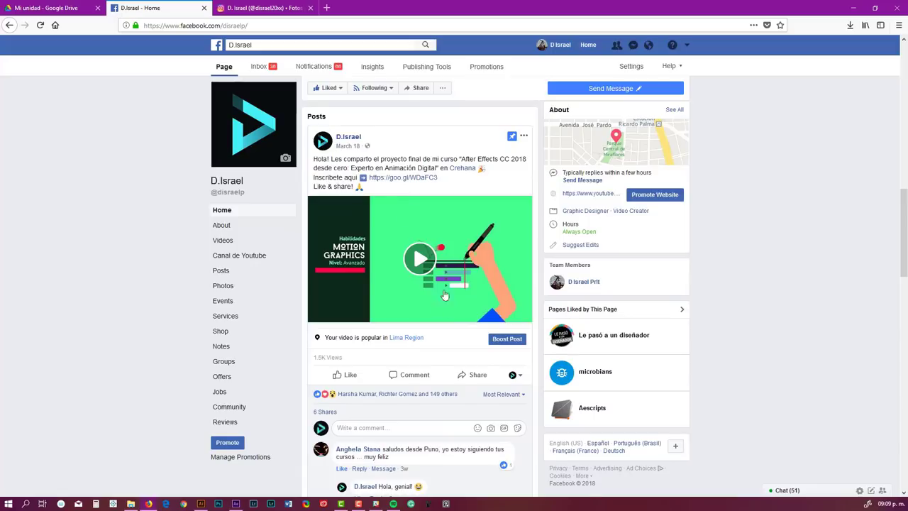
pyautogui.click(275, 8)
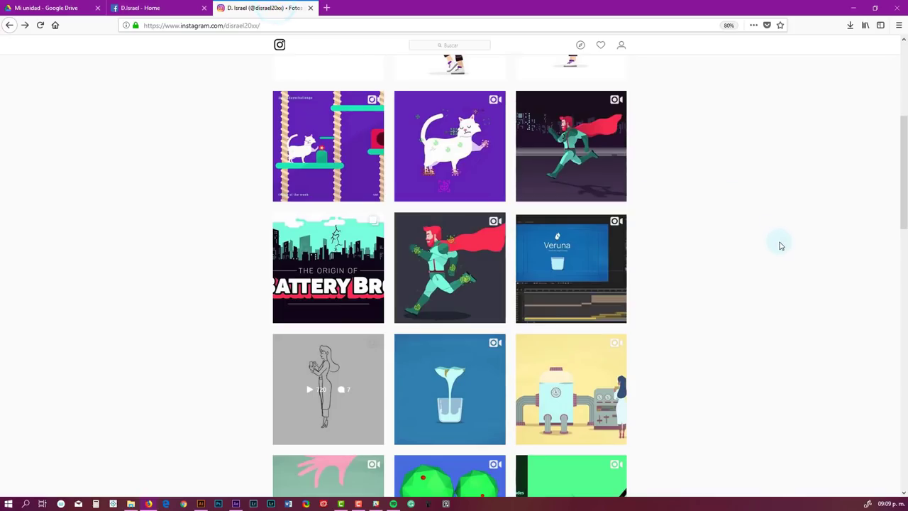